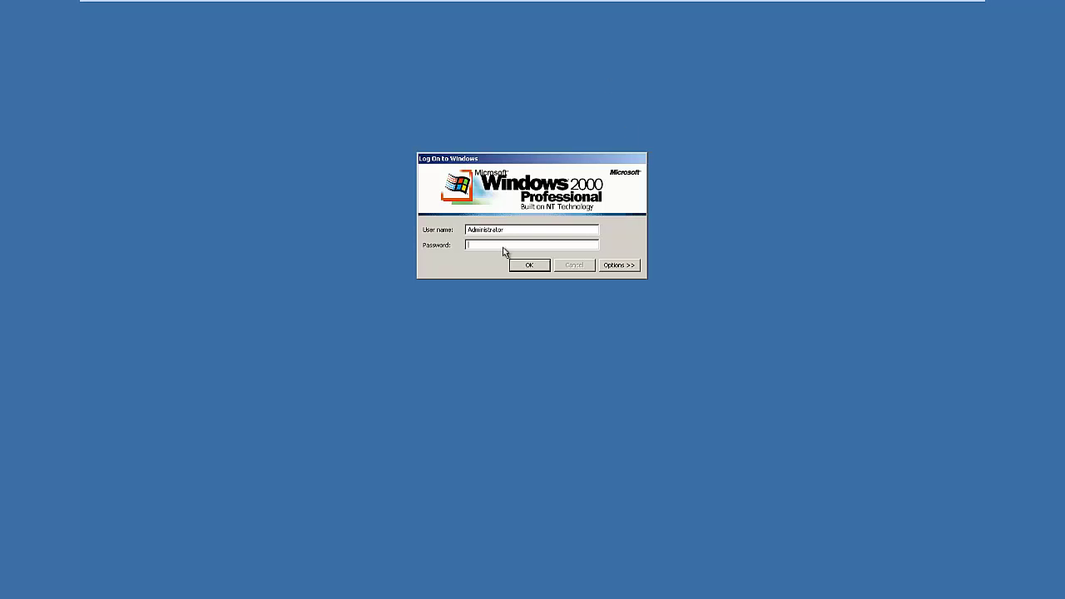
# - Log on to Windows and open My Computer
pyautogui.click(528, 266)
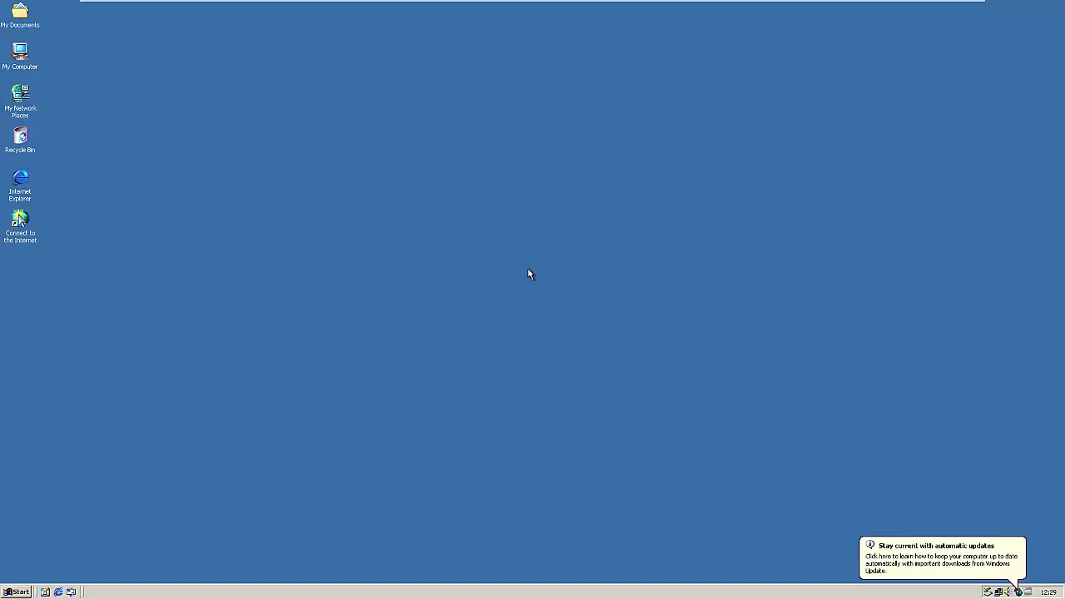
pyautogui.click(18, 591)
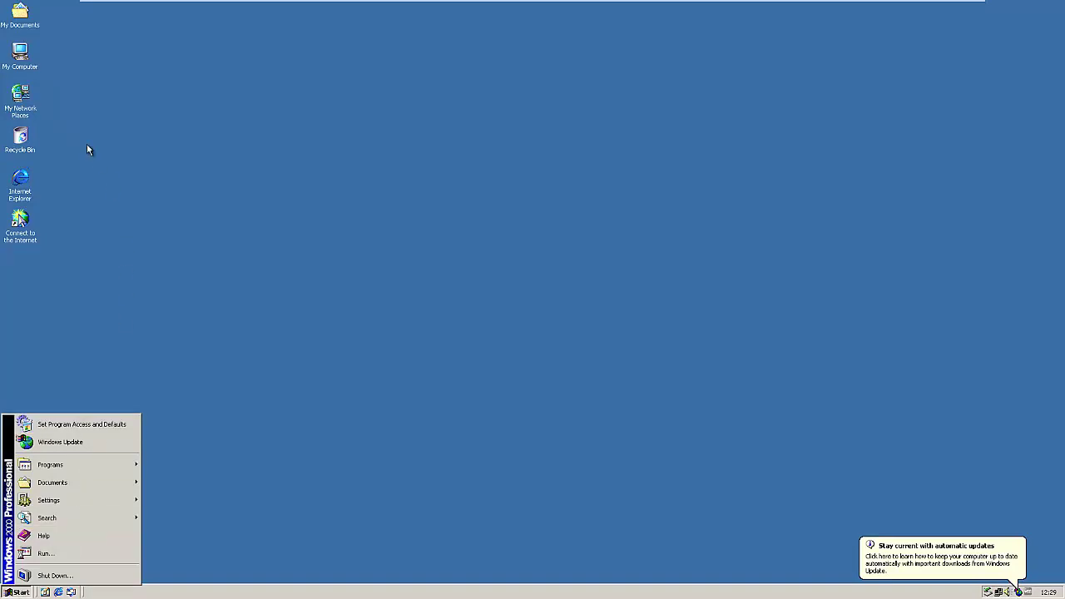
pyautogui.doubleClick(25, 52)
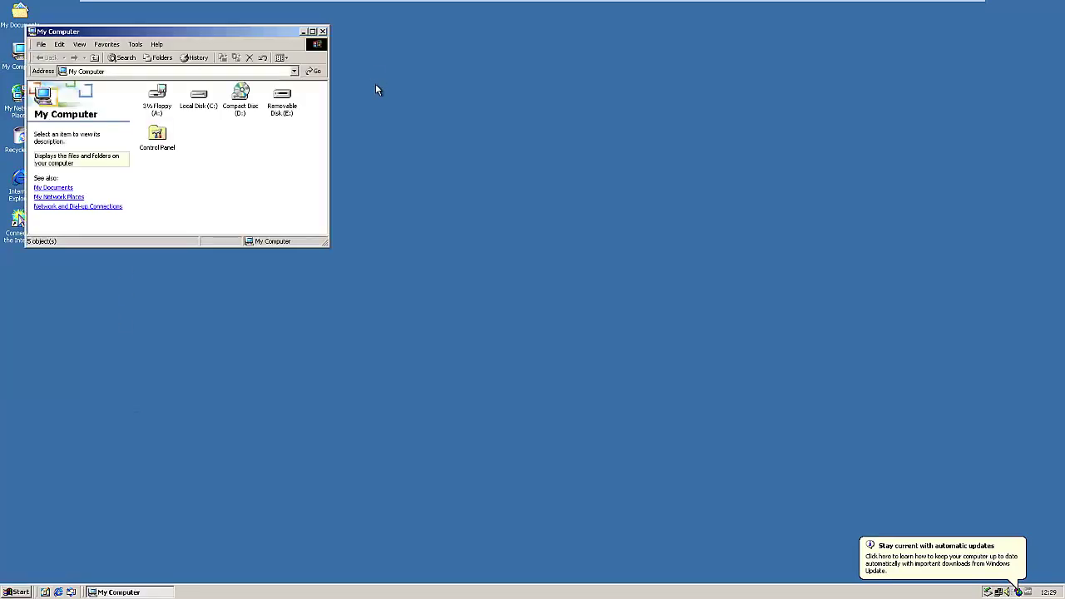
# - Try opening the empty Compact Disc (D:) drive and dismiss the insert-disc prompt
pyautogui.doubleClick(237, 93)
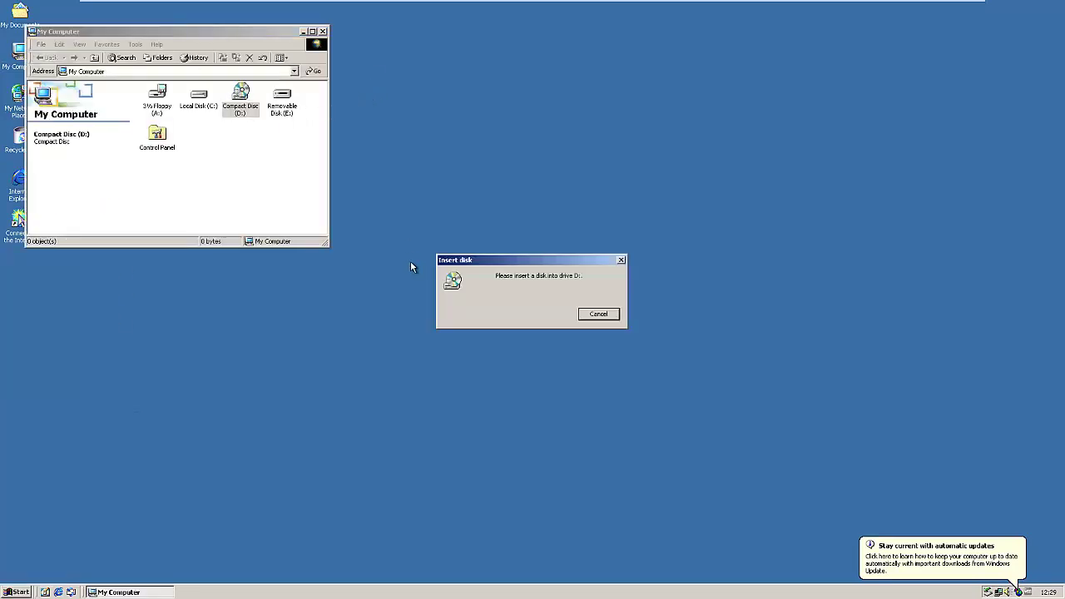
pyautogui.click(599, 315)
pyautogui.click(287, 148)
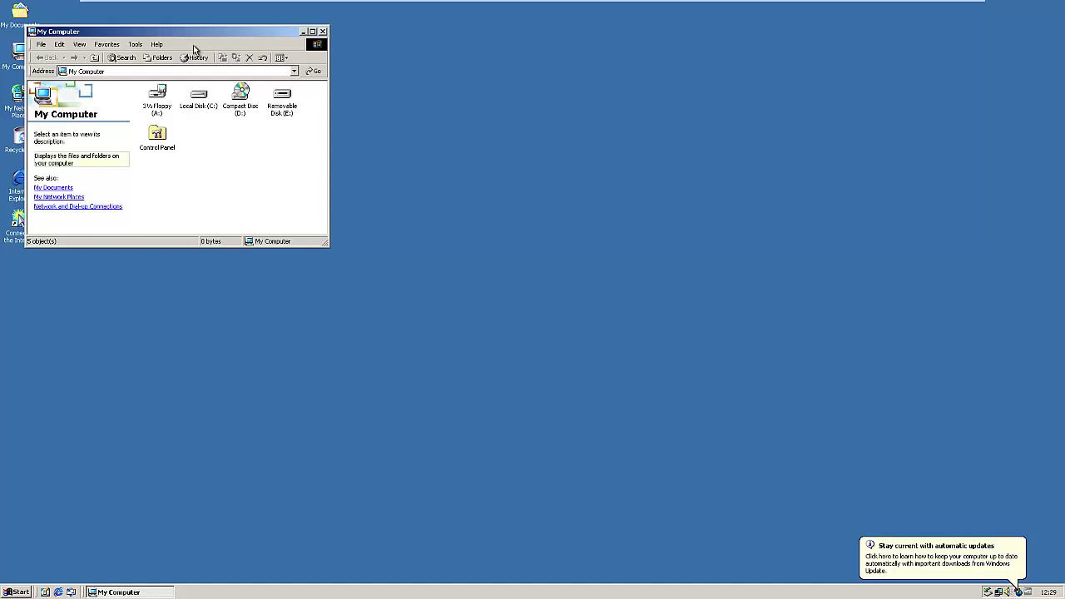
pyautogui.moveTo(201, 113)
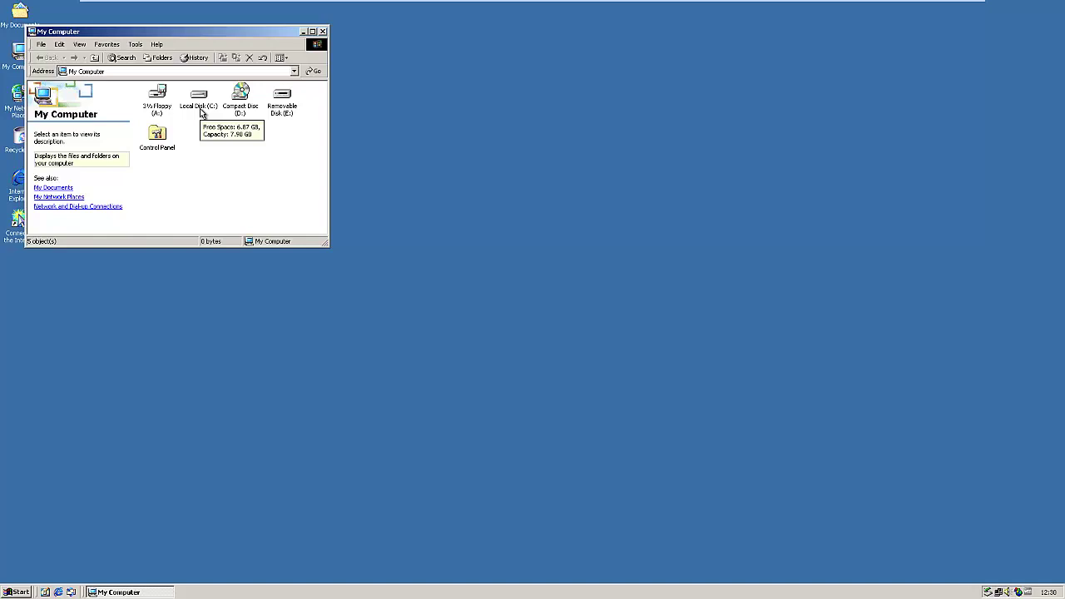
pyautogui.rightClick(374, 72)
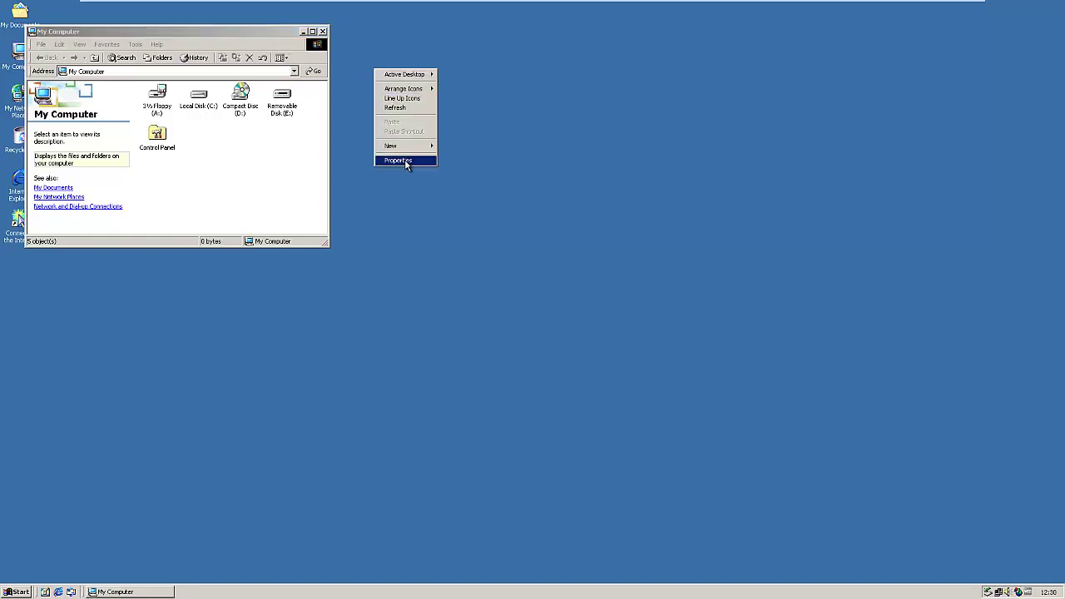
pyautogui.click(405, 162)
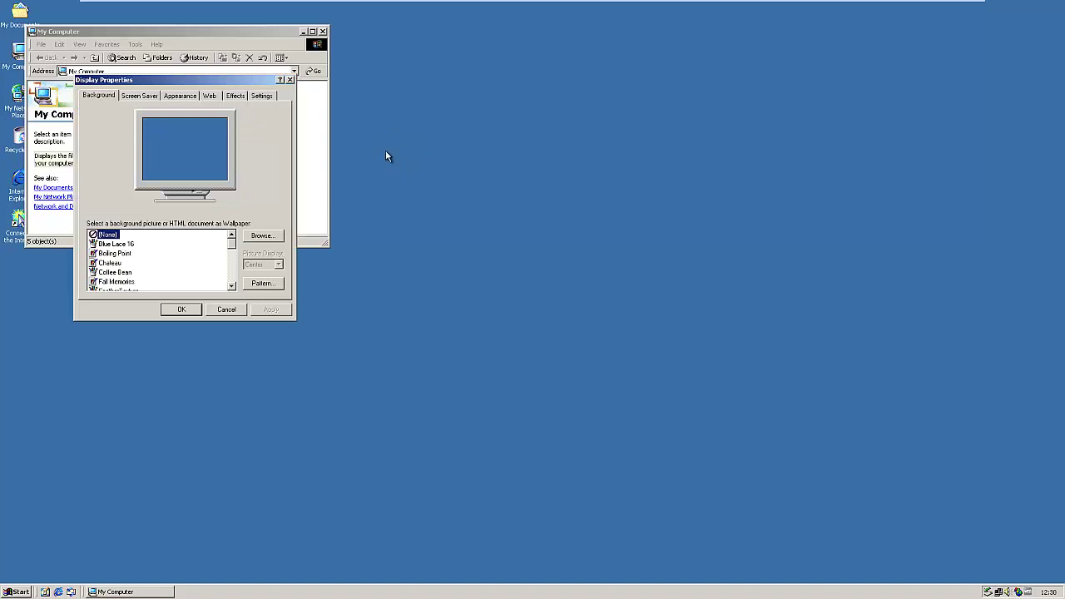
pyautogui.click(268, 98)
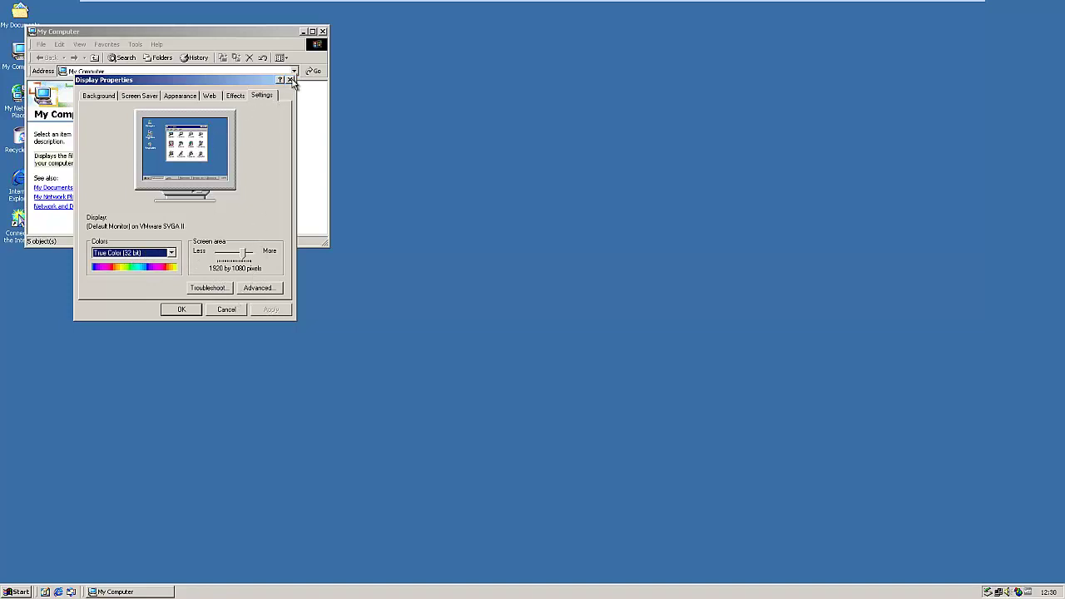
pyautogui.click(289, 80)
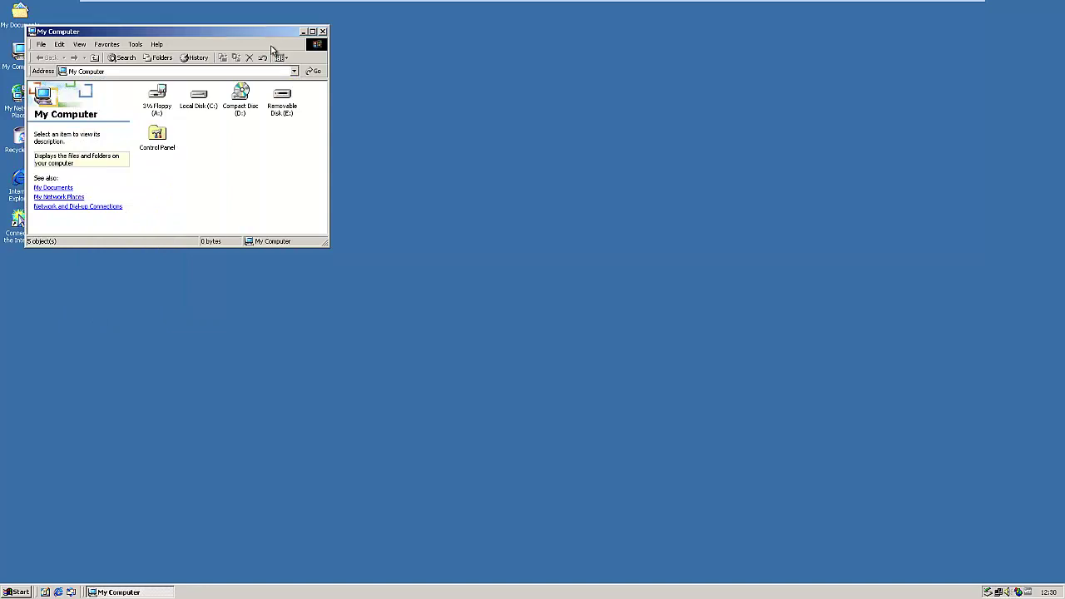
# - Launch the Accessibility Wizard from Start > Programs > Accessories > Accessibility
pyautogui.click(20, 591)
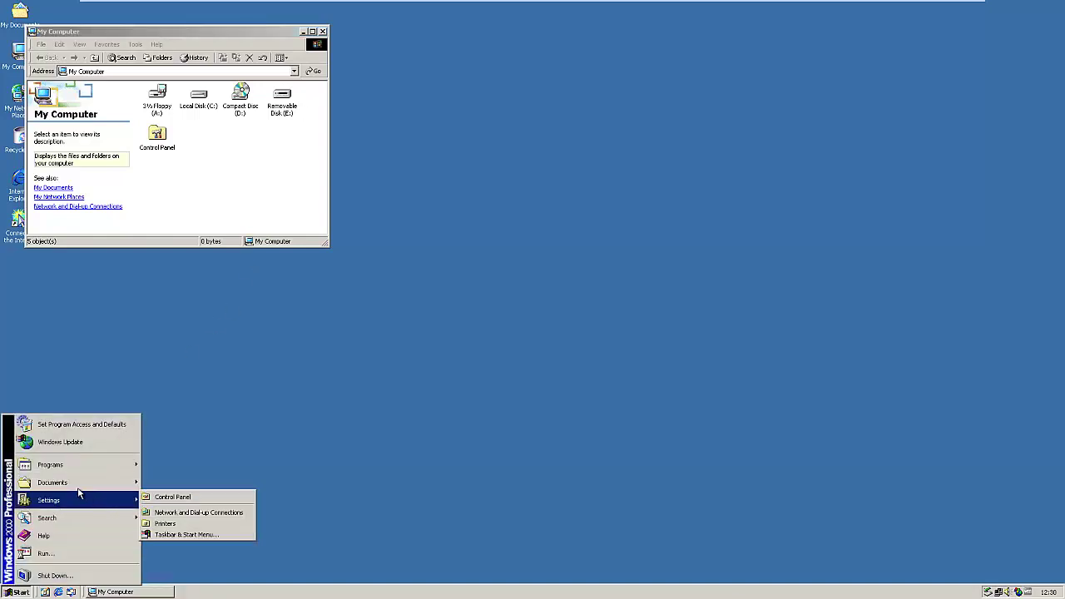
pyautogui.moveTo(74, 489)
pyautogui.moveTo(70, 466)
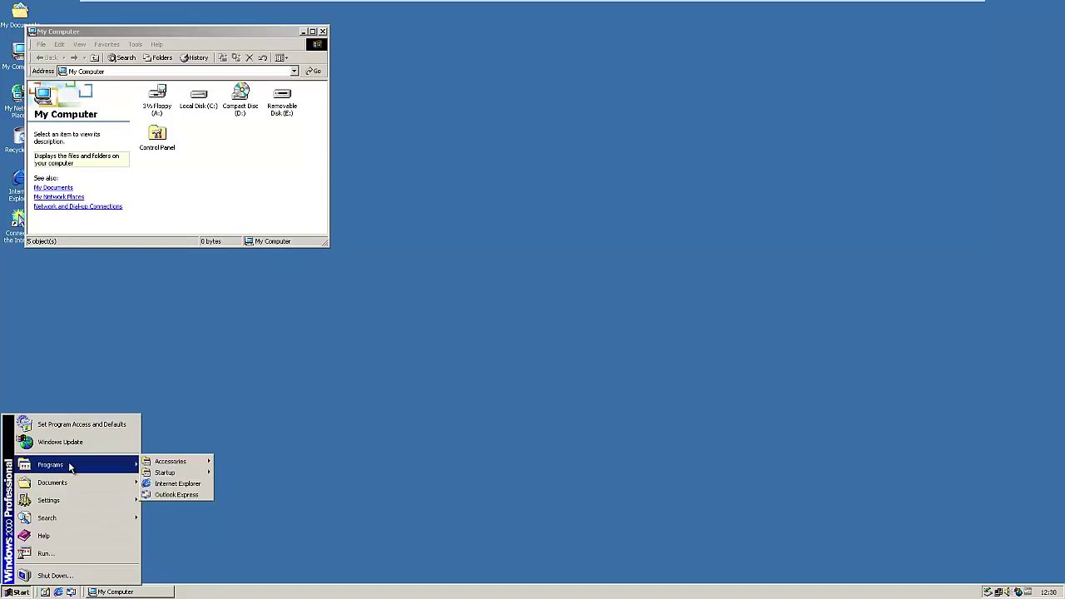
pyautogui.moveTo(155, 464)
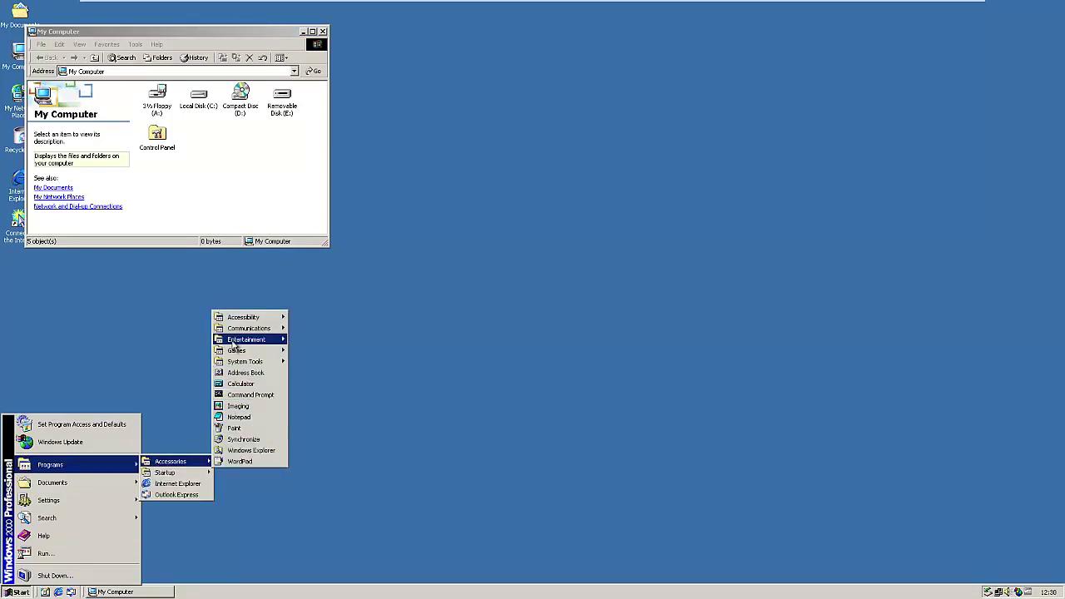
pyautogui.moveTo(245, 317)
pyautogui.click(316, 317)
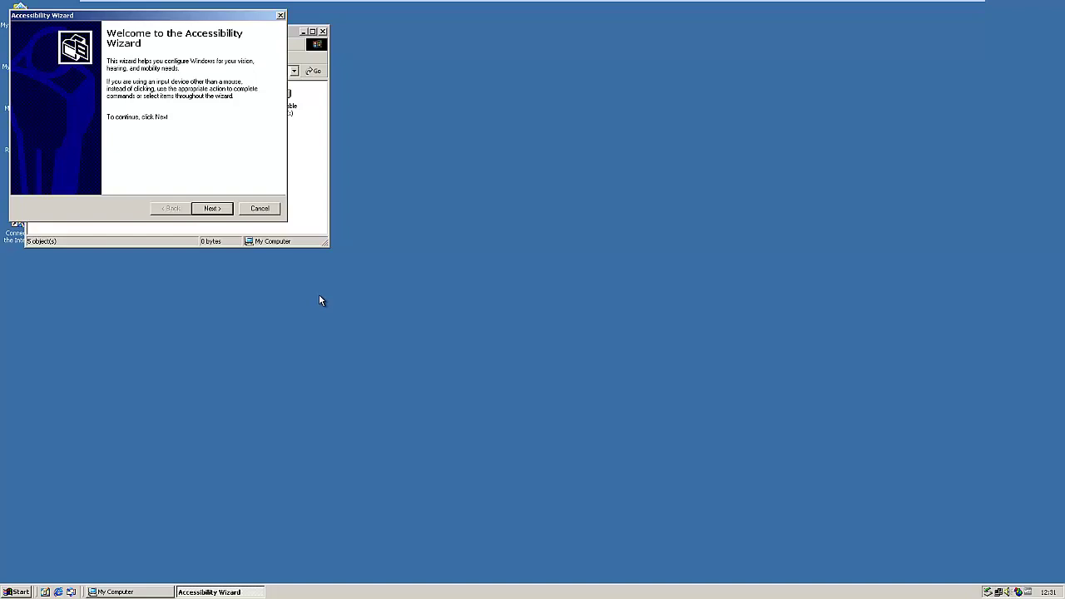
# - Try the Magnifier with large titles and menus option, then shut Magnifier down
pyautogui.click(213, 210)
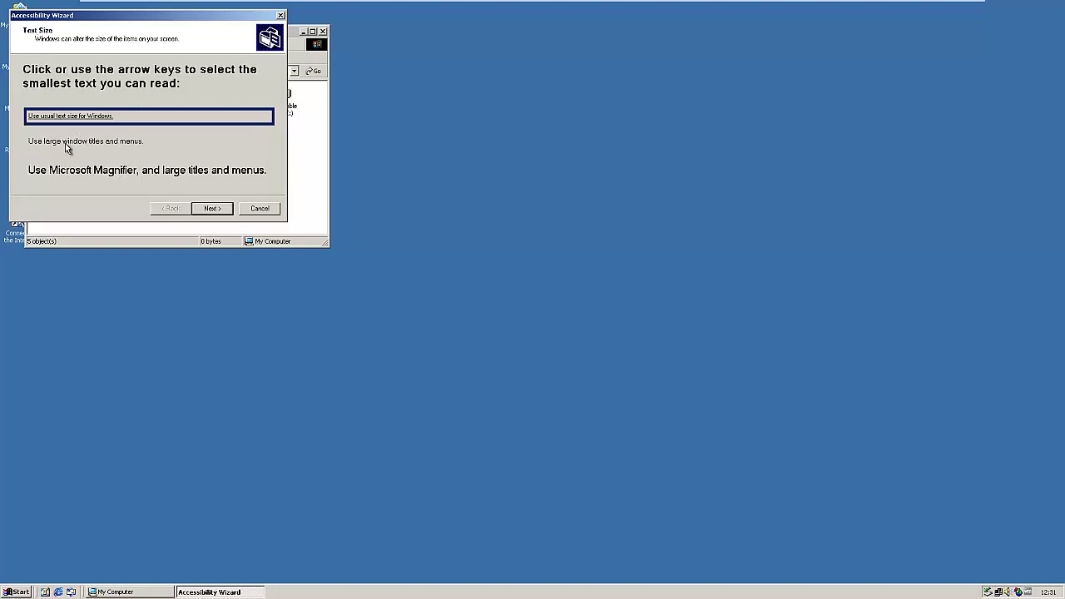
pyautogui.click(70, 172)
pyautogui.click(204, 211)
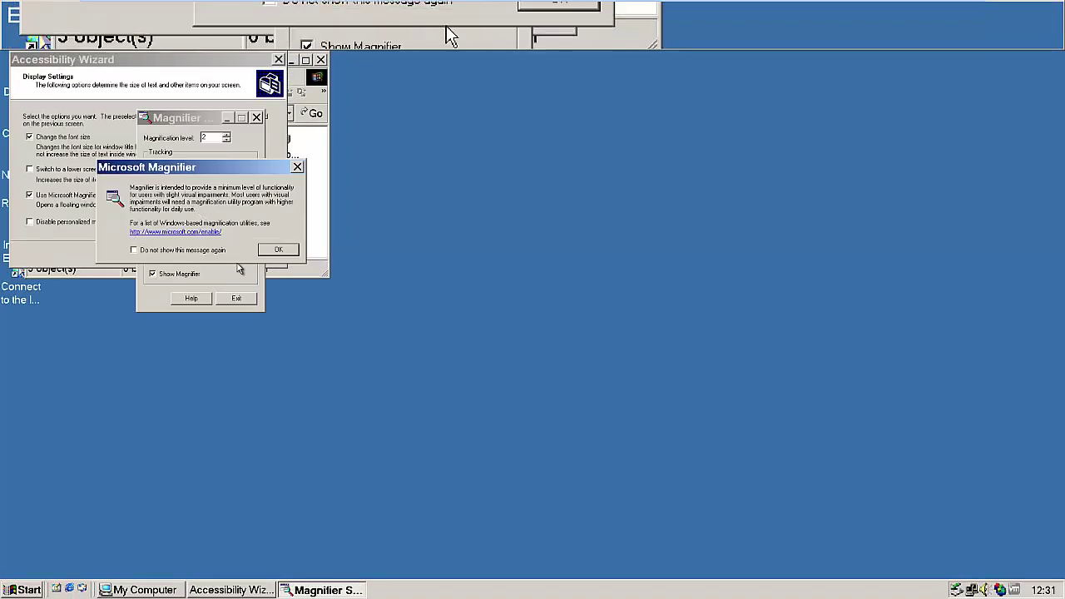
pyautogui.press('Return')
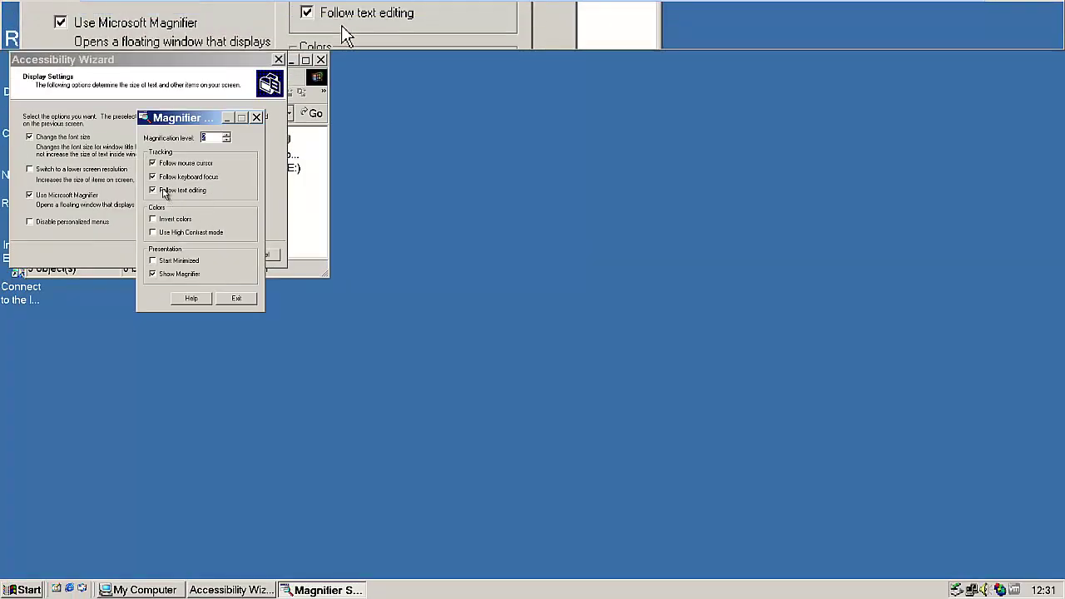
pyautogui.click(236, 298)
# - Choose the usual text size, finish the wizard, and close My Computer
pyautogui.click(169, 254)
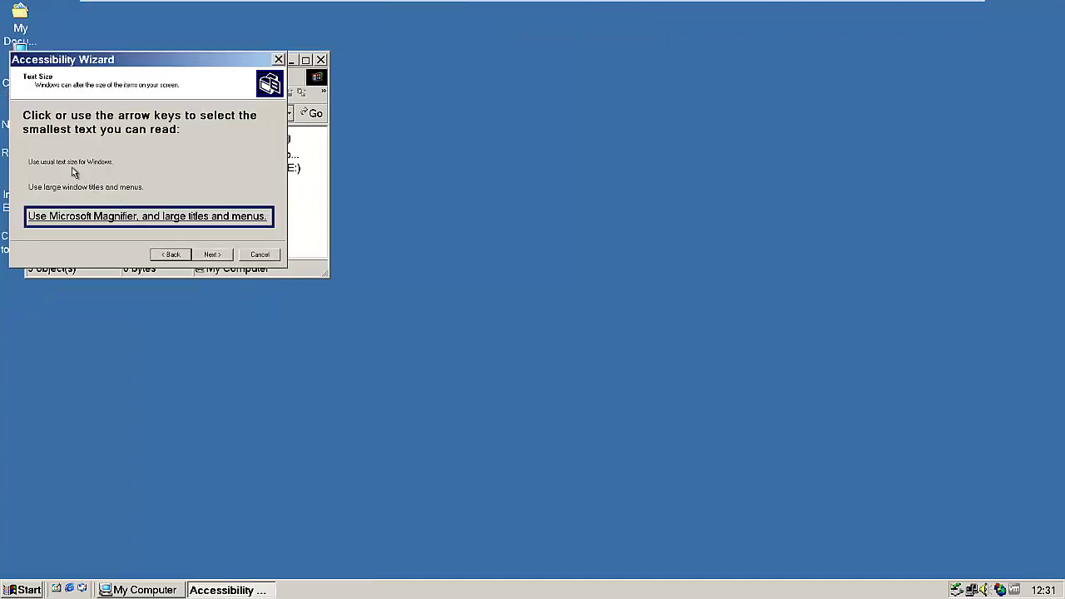
pyautogui.click(72, 166)
pyautogui.click(214, 255)
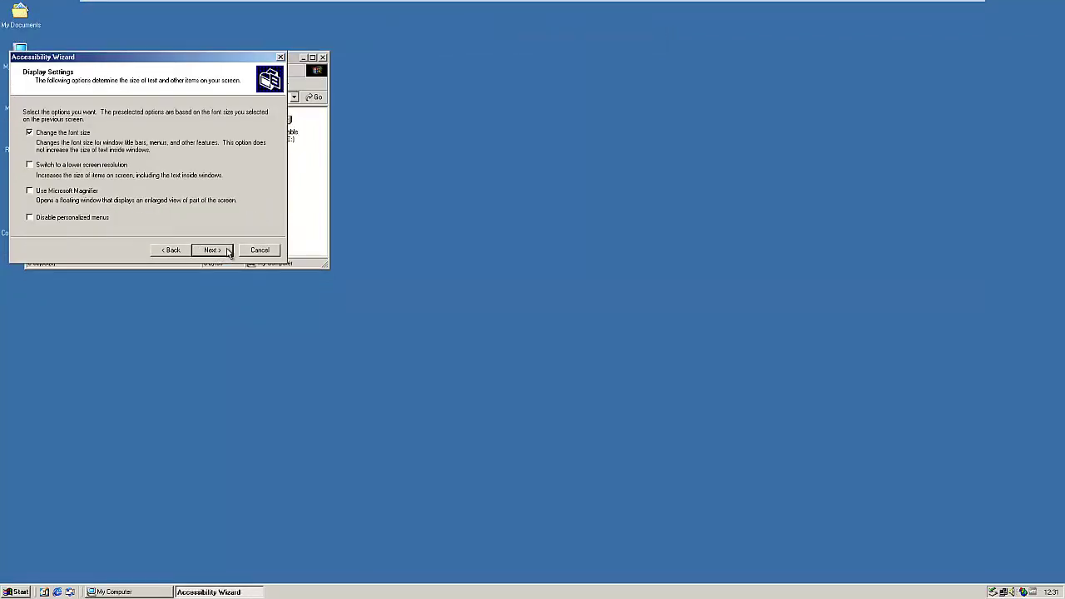
pyautogui.click(213, 251)
pyautogui.click(212, 250)
pyautogui.click(212, 250)
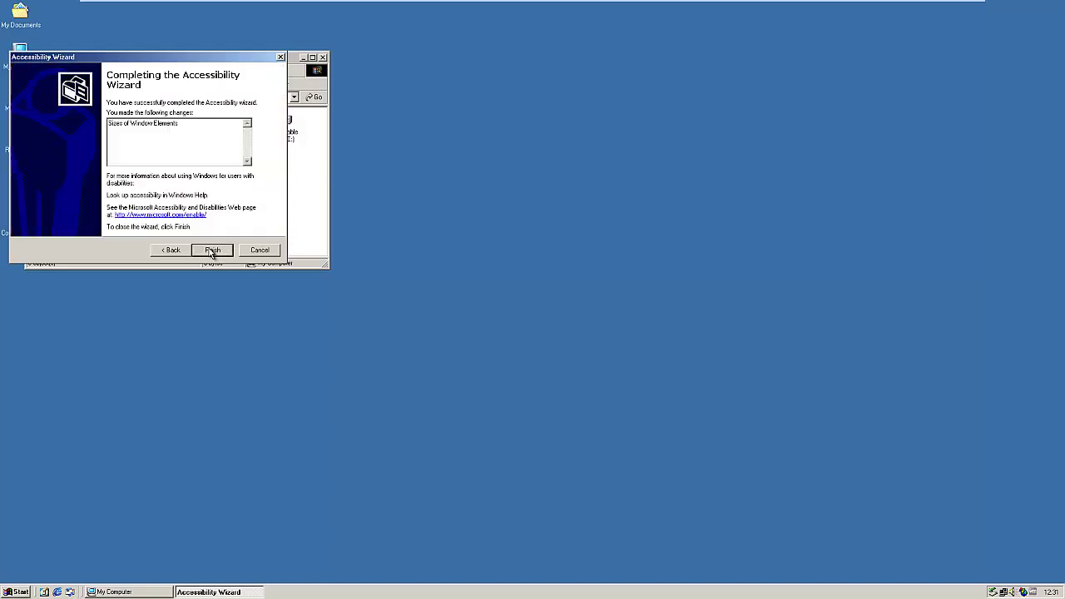
pyautogui.click(210, 250)
pyautogui.click(323, 58)
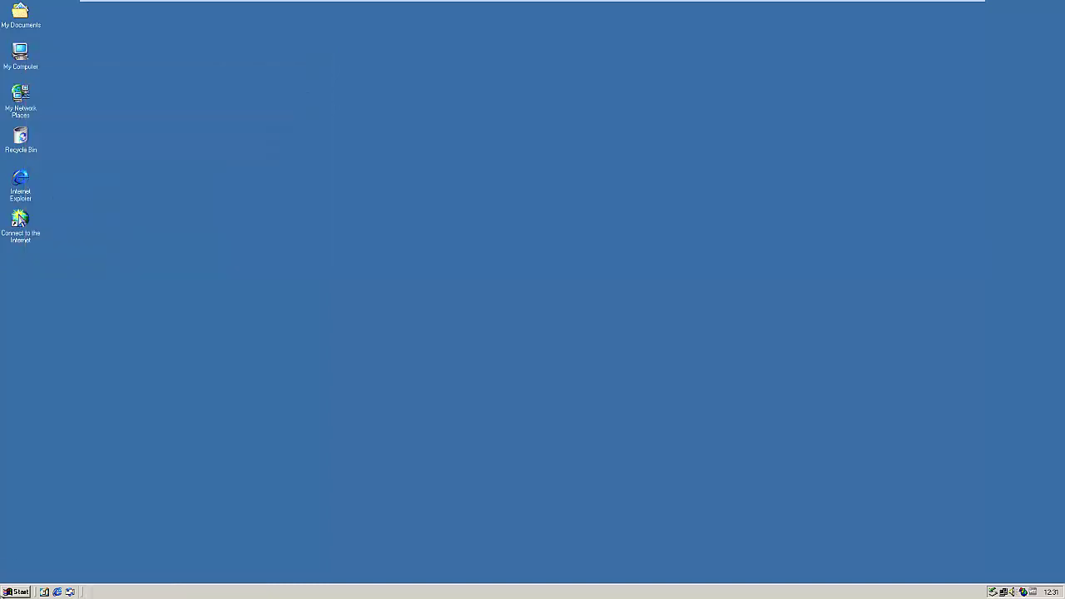
pyautogui.press('super')
# - Reopen My Computer from the desktop and drag its window toward the screen centre
pyautogui.click(252, 367)
pyautogui.doubleClick(20, 57)
pyautogui.moveTo(180, 60); pyautogui.dragTo(287, 74)
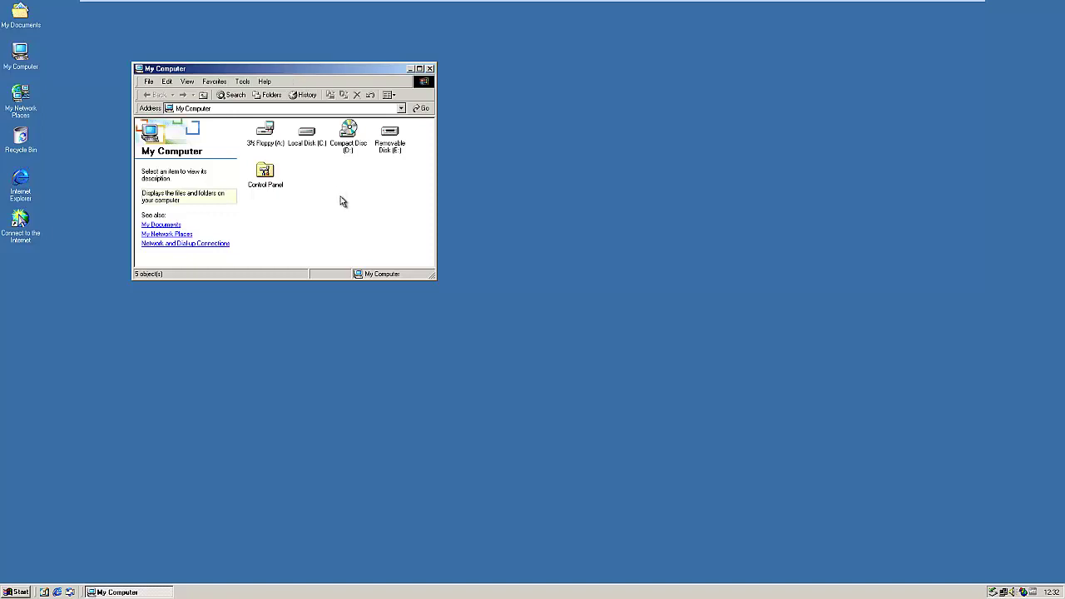
# - Browse Removable Disk (E:), return to the drive list, and close the window with Alt+F4
pyautogui.click(391, 135)
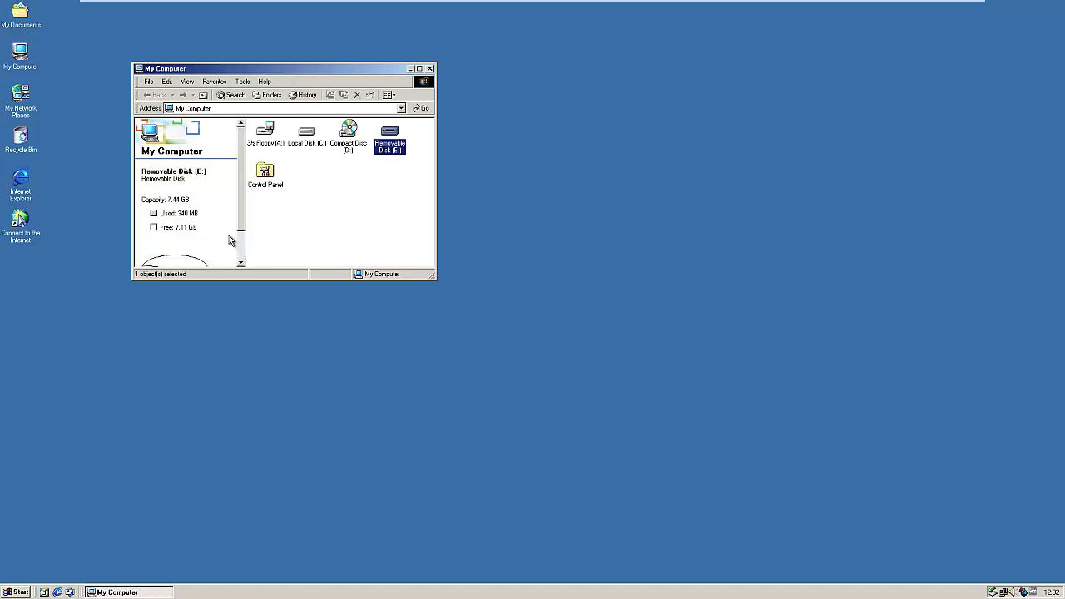
pyautogui.doubleClick(390, 141)
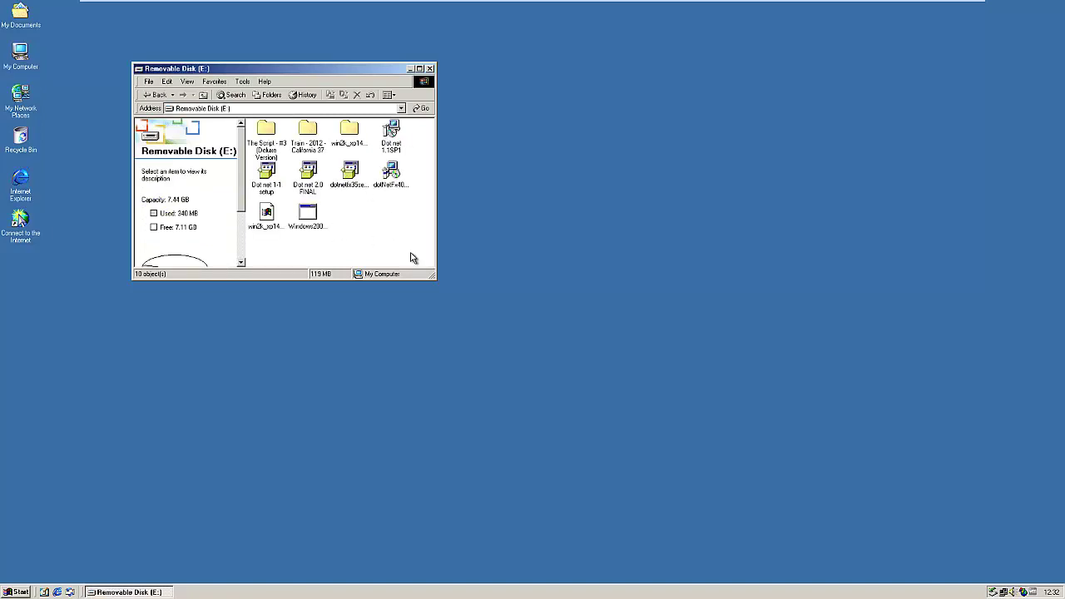
pyautogui.click(154, 95)
pyautogui.hotkey('alt', 'F4')
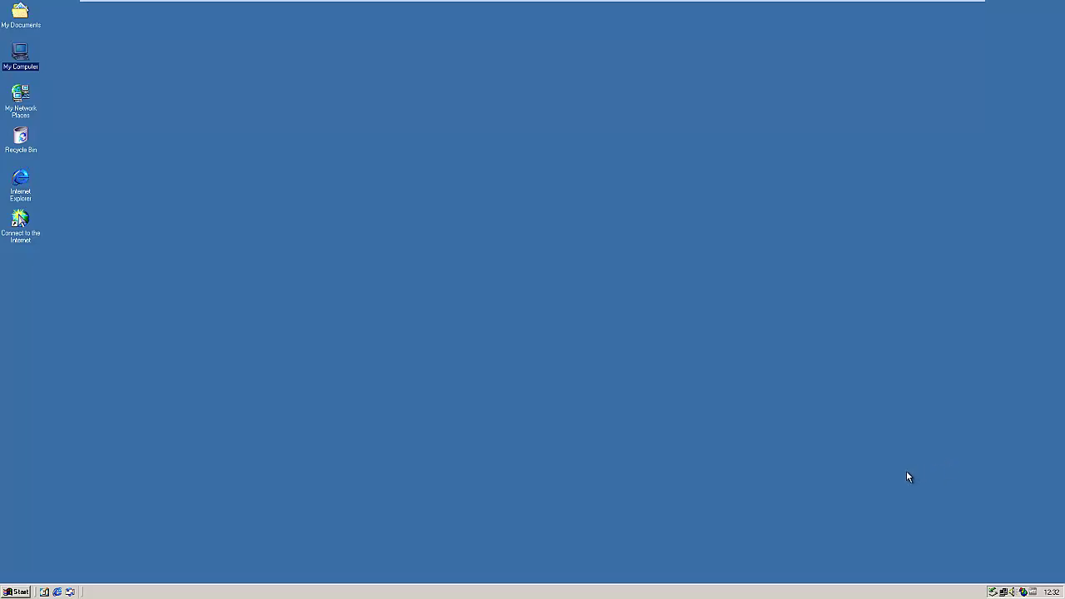
pyautogui.click(840, 473)
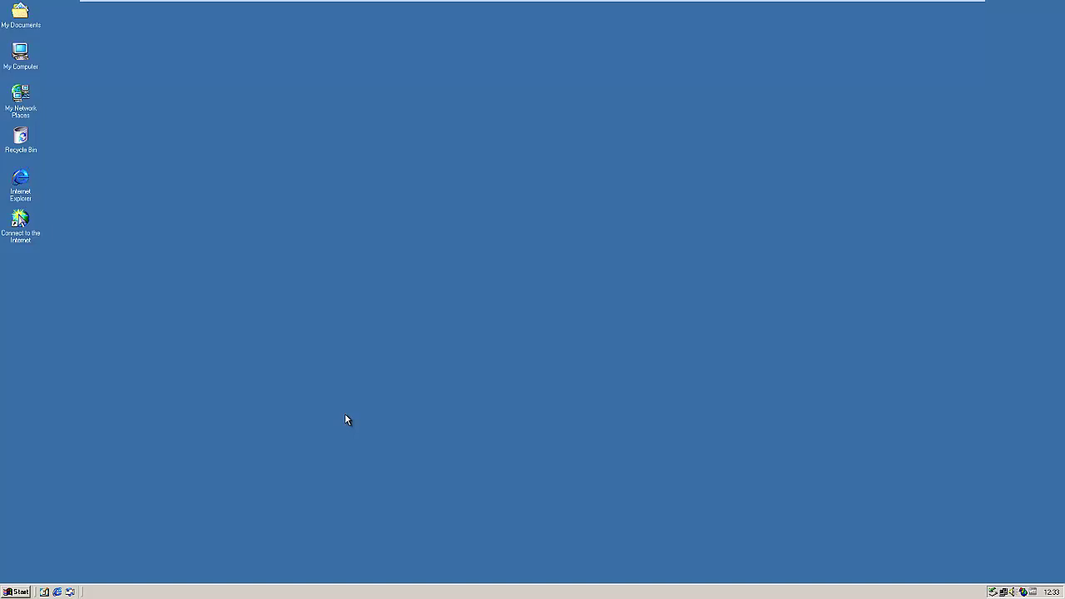
pyautogui.click(16, 591)
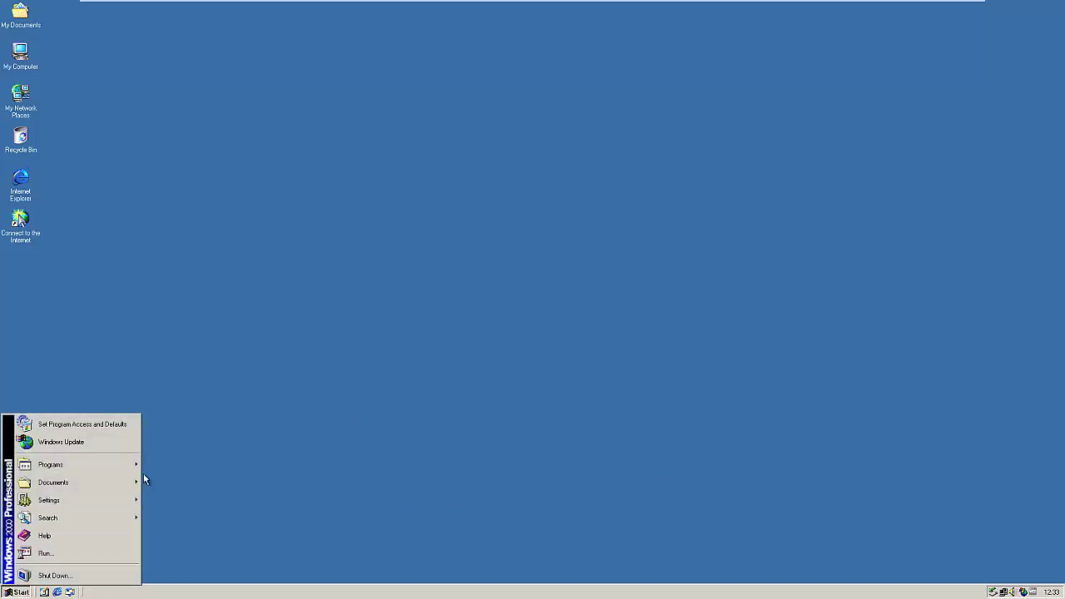
pyautogui.moveTo(104, 499)
pyautogui.click(172, 497)
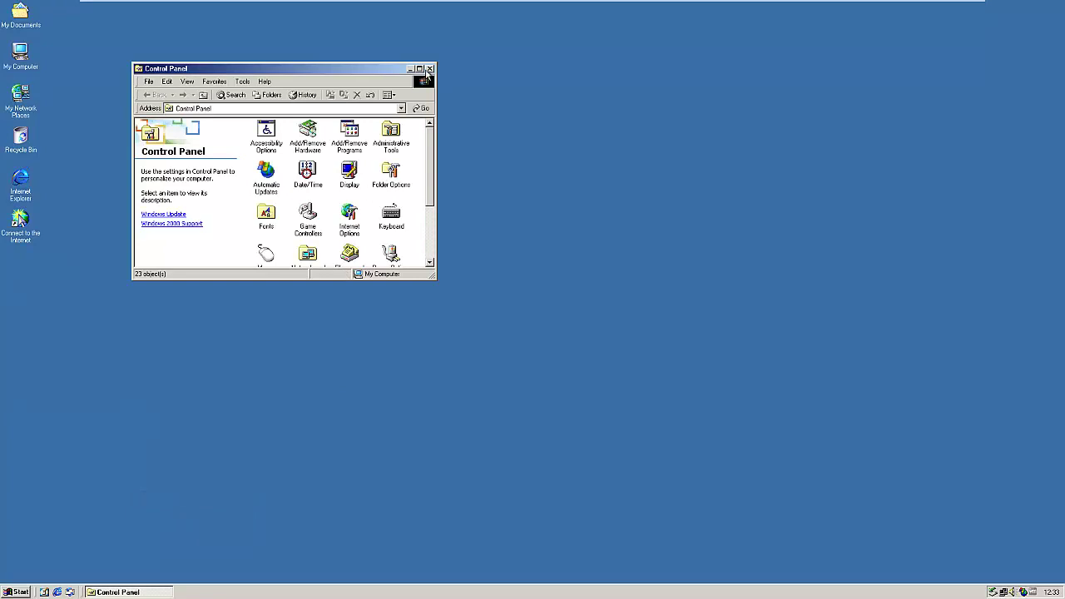
pyautogui.click(428, 72)
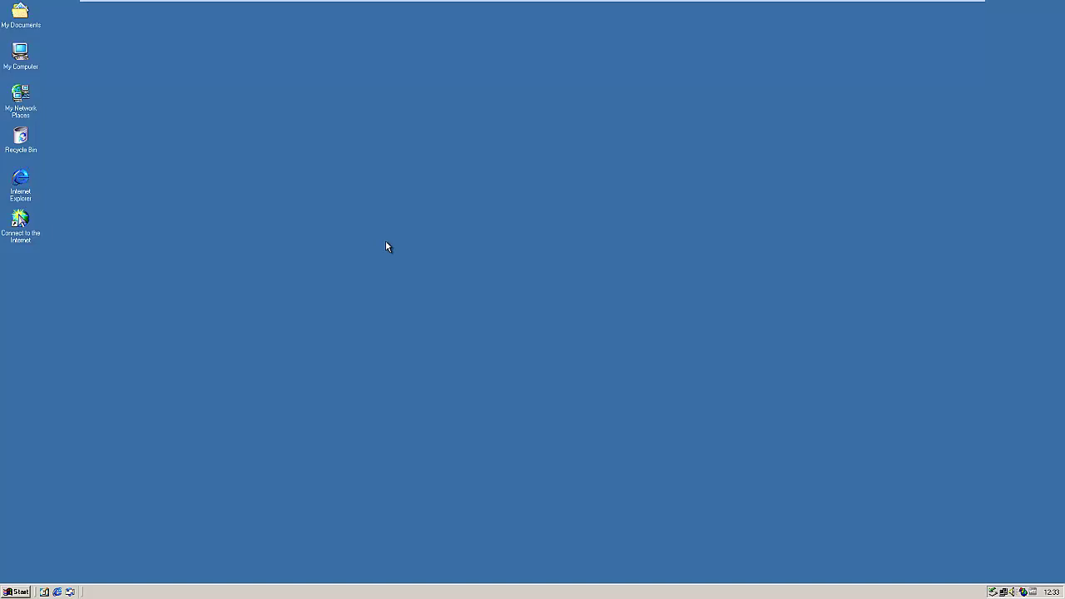
# - Inspect the Canon Inkjet print queue in Printers, close both windows, then launch Internet Explorer
pyautogui.click(5, 593)
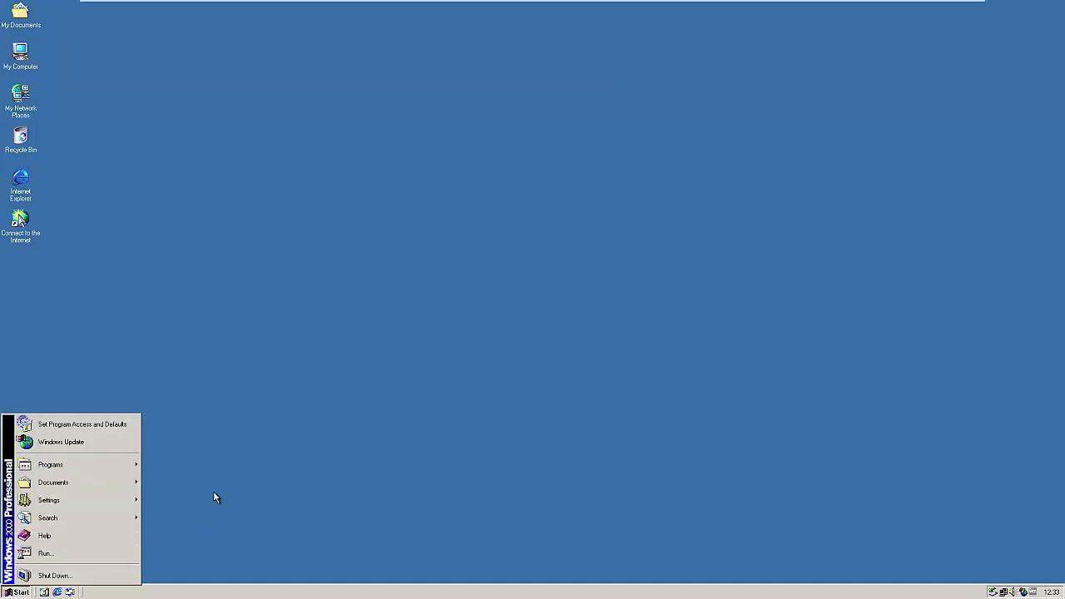
pyautogui.moveTo(115, 502)
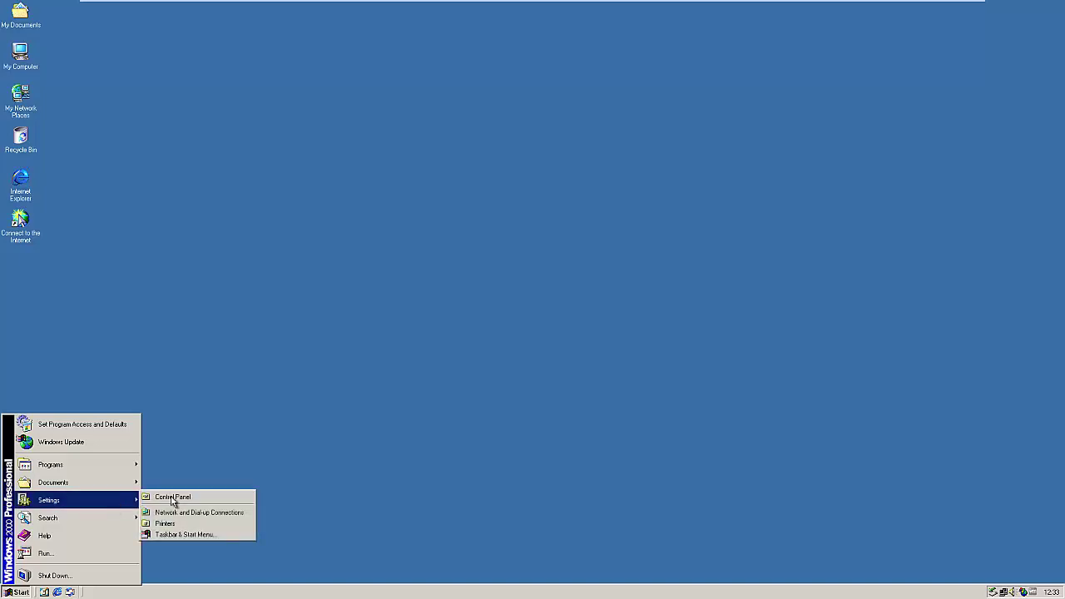
pyautogui.click(177, 524)
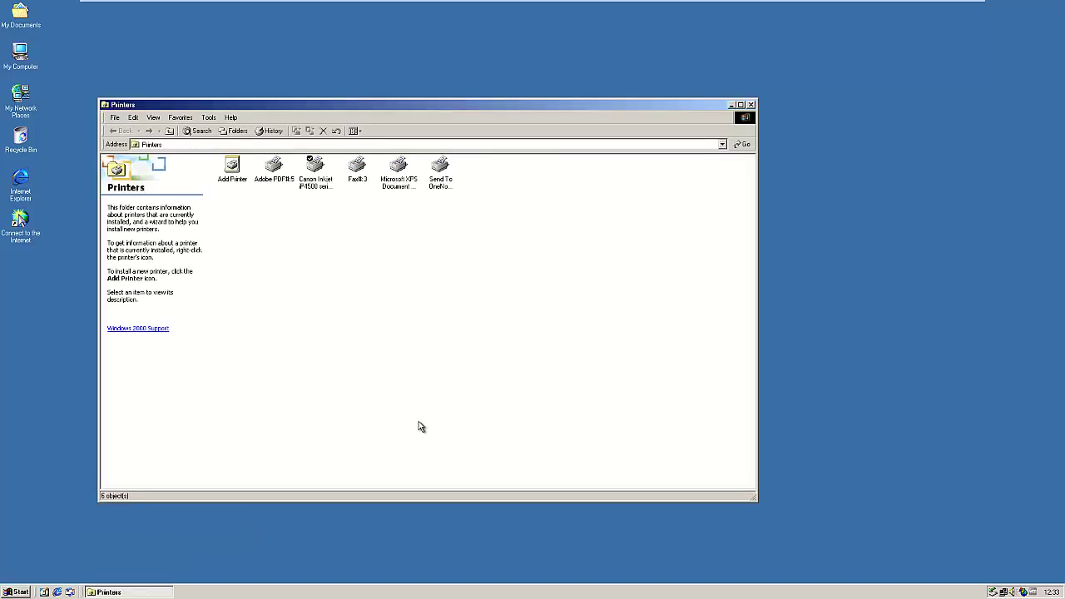
pyautogui.doubleClick(314, 180)
pyautogui.click(331, 62)
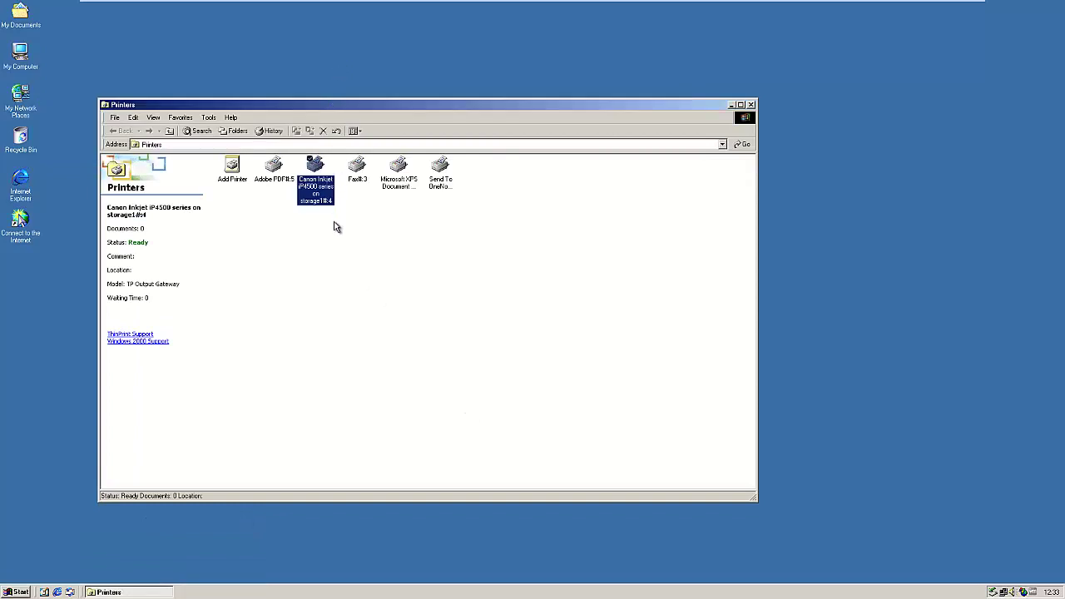
pyautogui.click(751, 104)
pyautogui.doubleClick(21, 182)
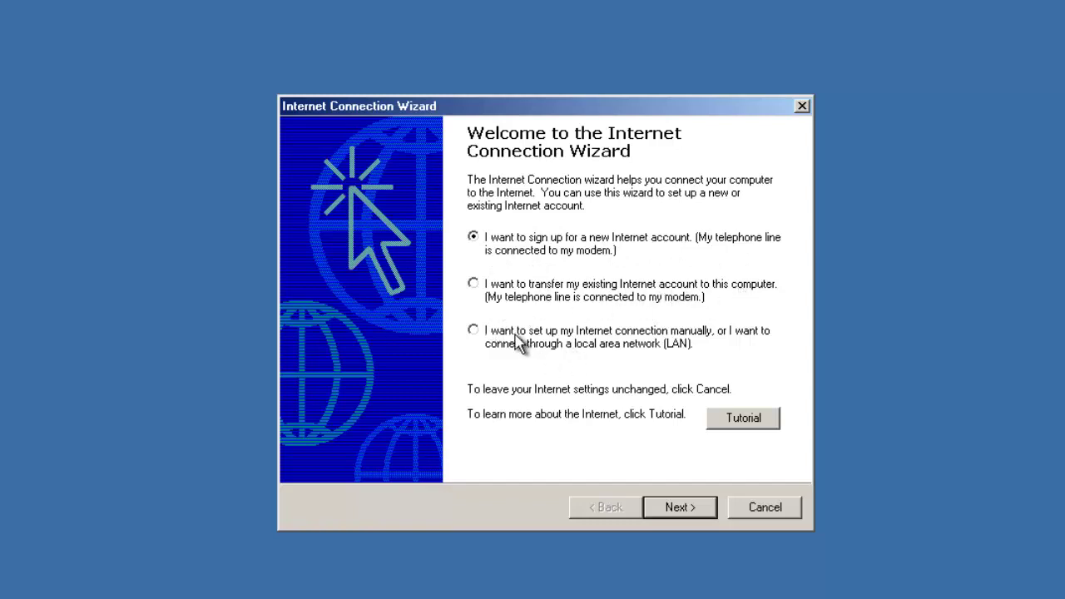
# - Configure a manual LAN connection with automatic proxy discovery and no mail account, then finish
pyautogui.click(562, 340)
pyautogui.click(679, 511)
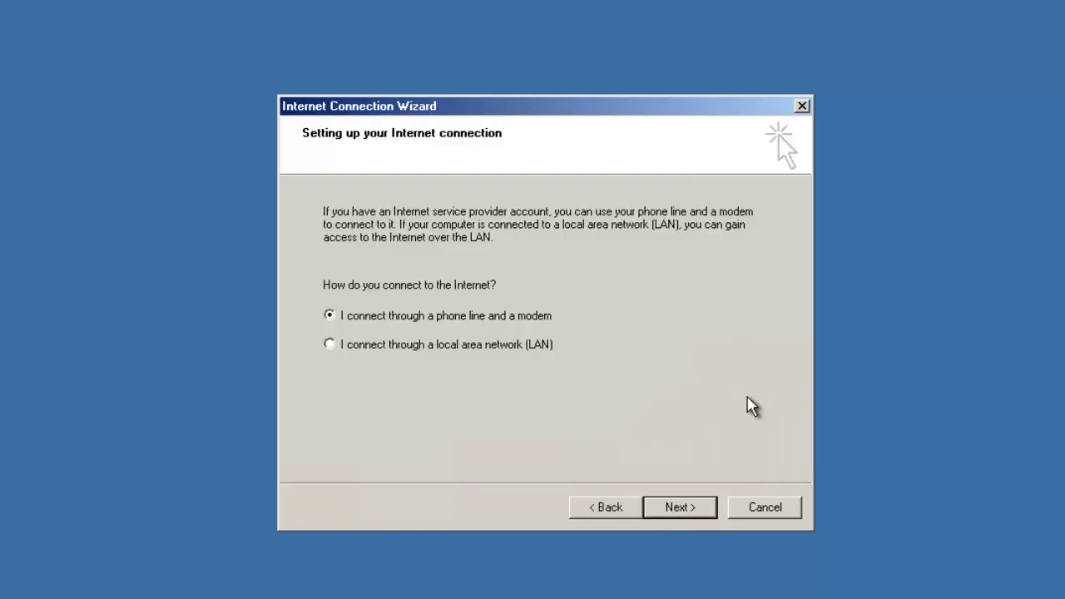
pyautogui.click(357, 347)
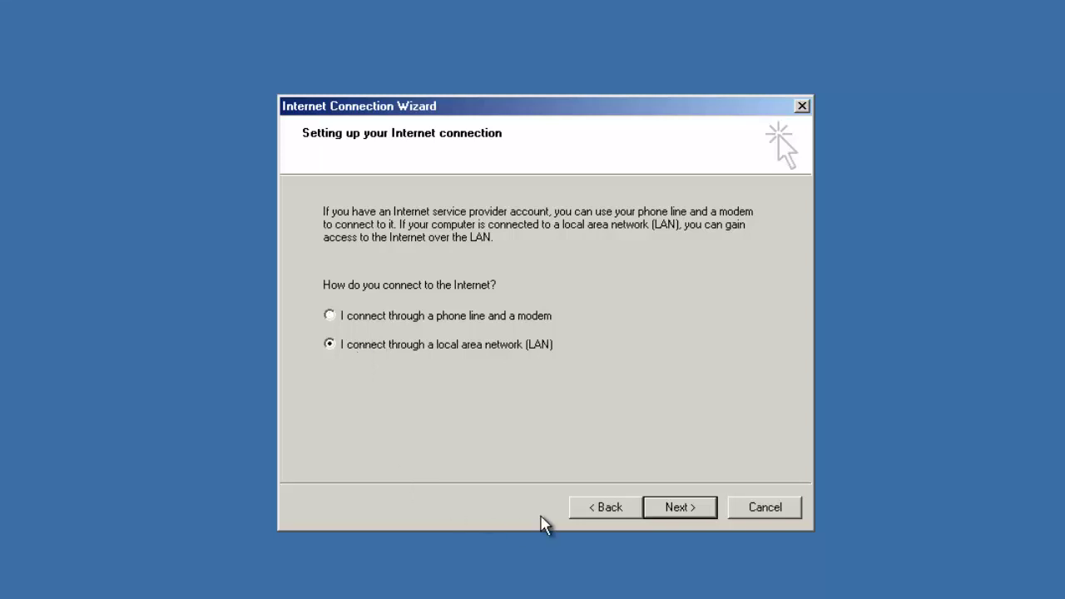
pyautogui.click(676, 508)
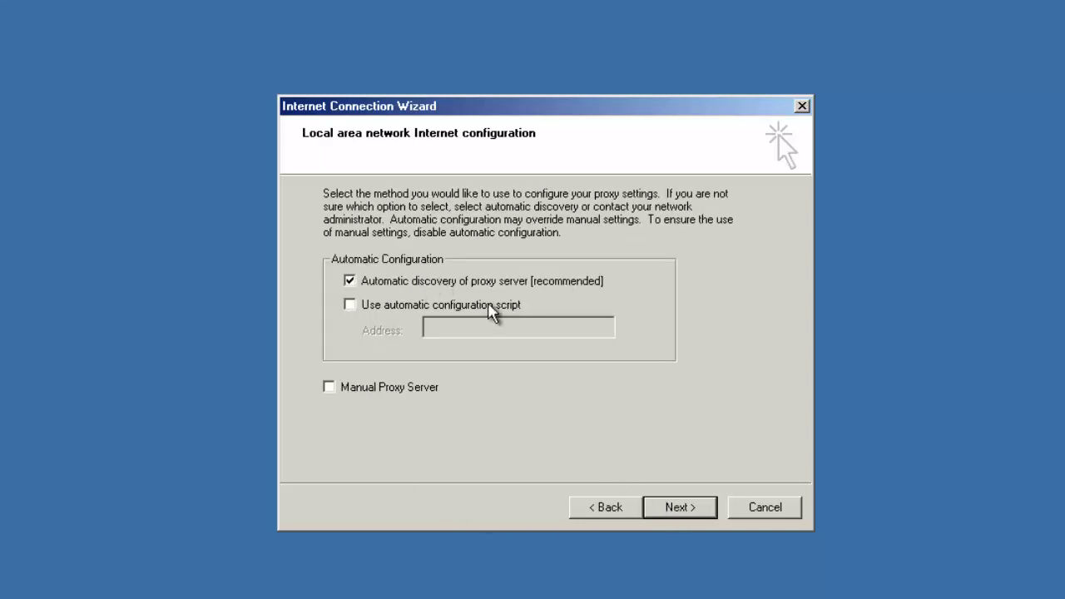
pyautogui.click(680, 510)
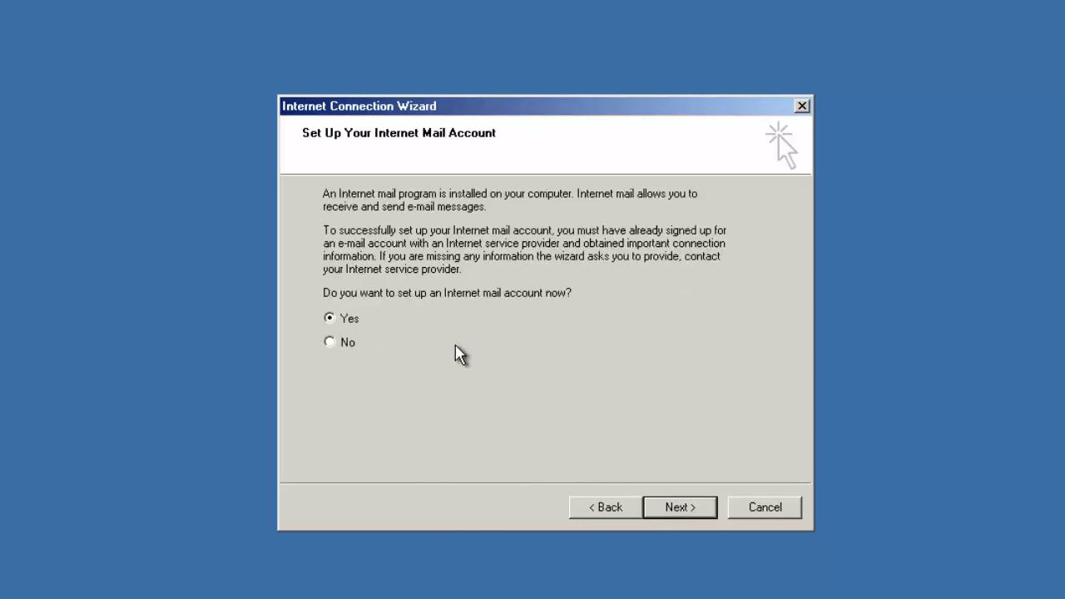
pyautogui.click(350, 345)
pyautogui.click(709, 513)
pyautogui.click(704, 511)
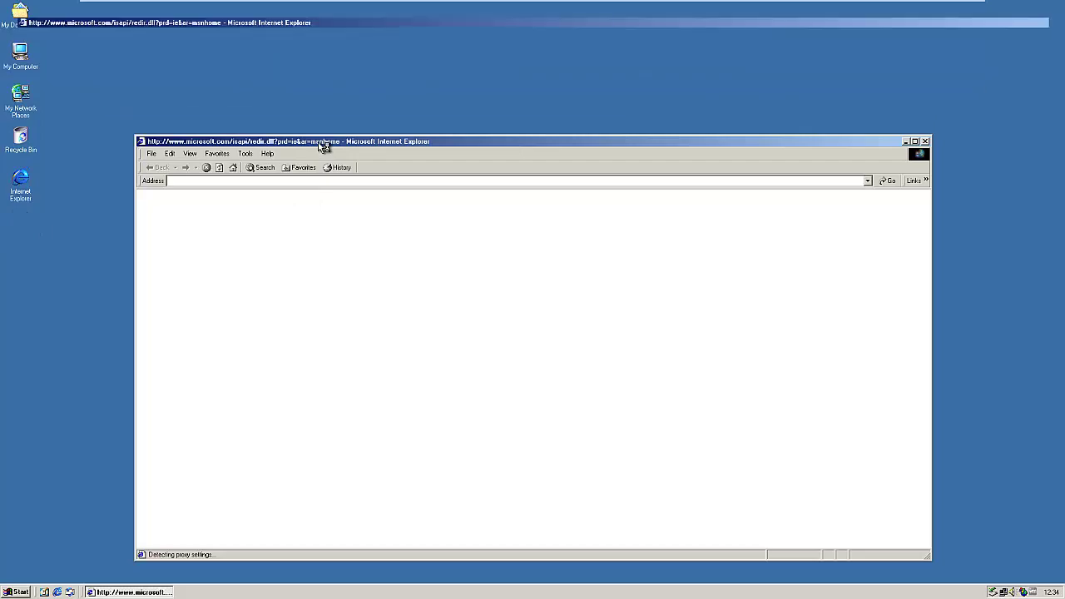
# - Maximize Internet Explorer and load google.co.uk
pyautogui.doubleClick(323, 144)
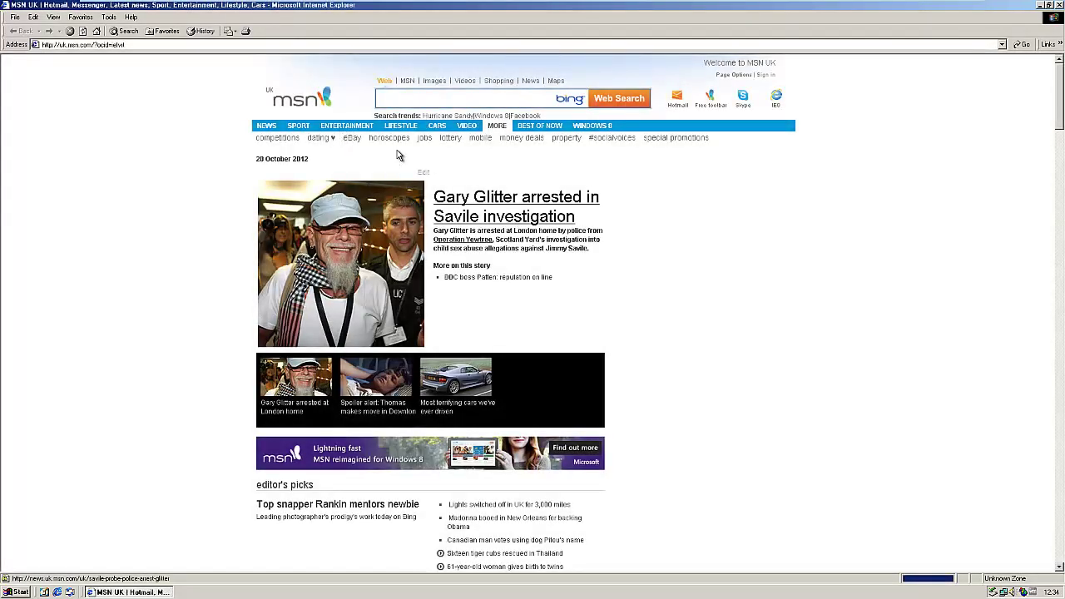
pyautogui.click(299, 45)
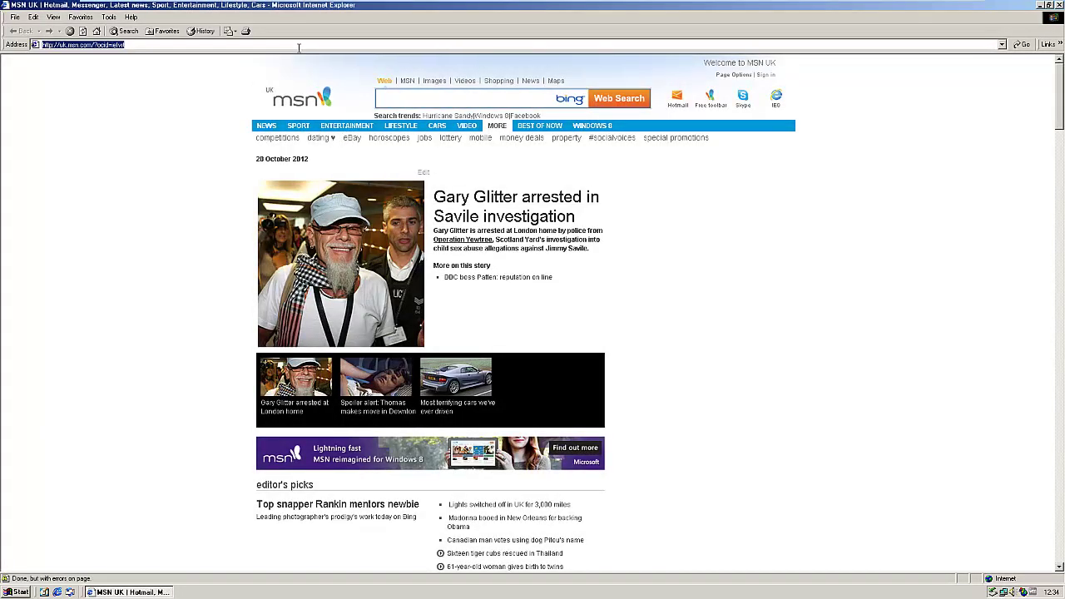
pyautogui.write('google.co.uk')
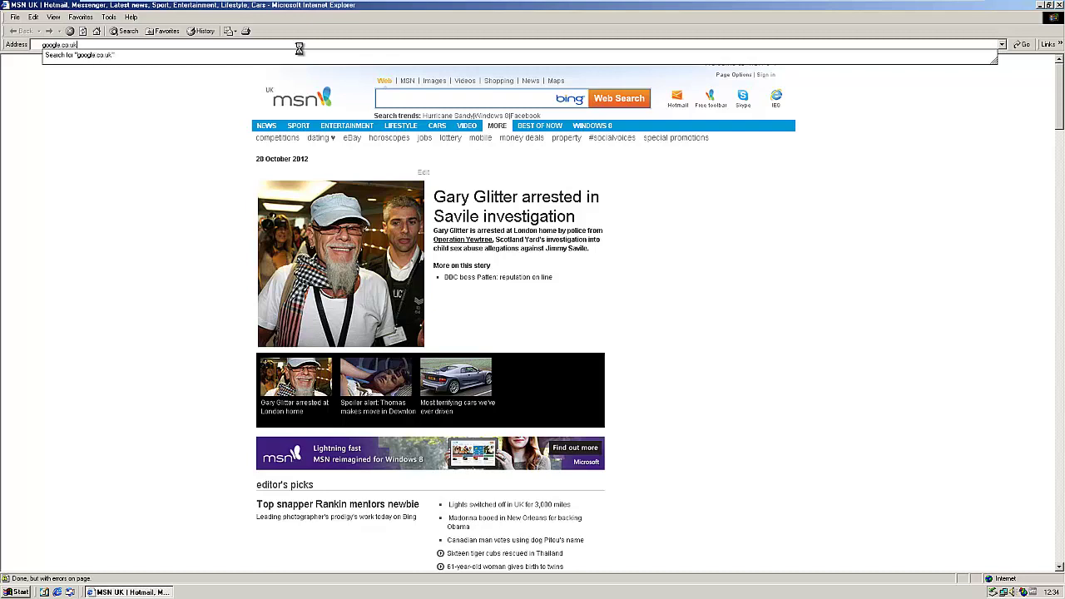
pyautogui.press('Return')
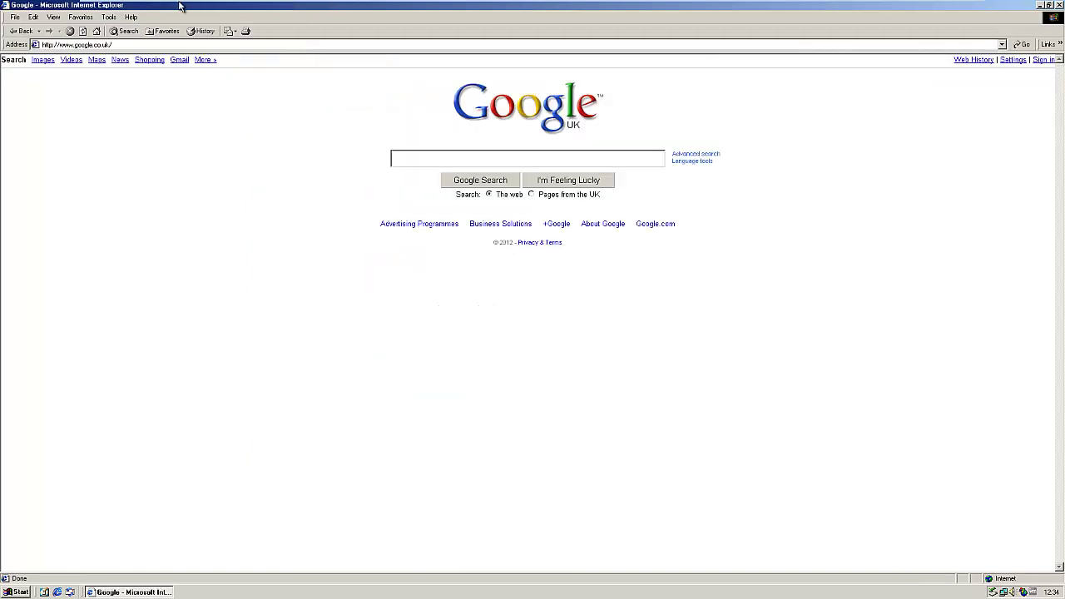
# - Check the IE version (5.00.3700.1000), view Google's settings, then close the browser
pyautogui.click(131, 17)
pyautogui.click(151, 91)
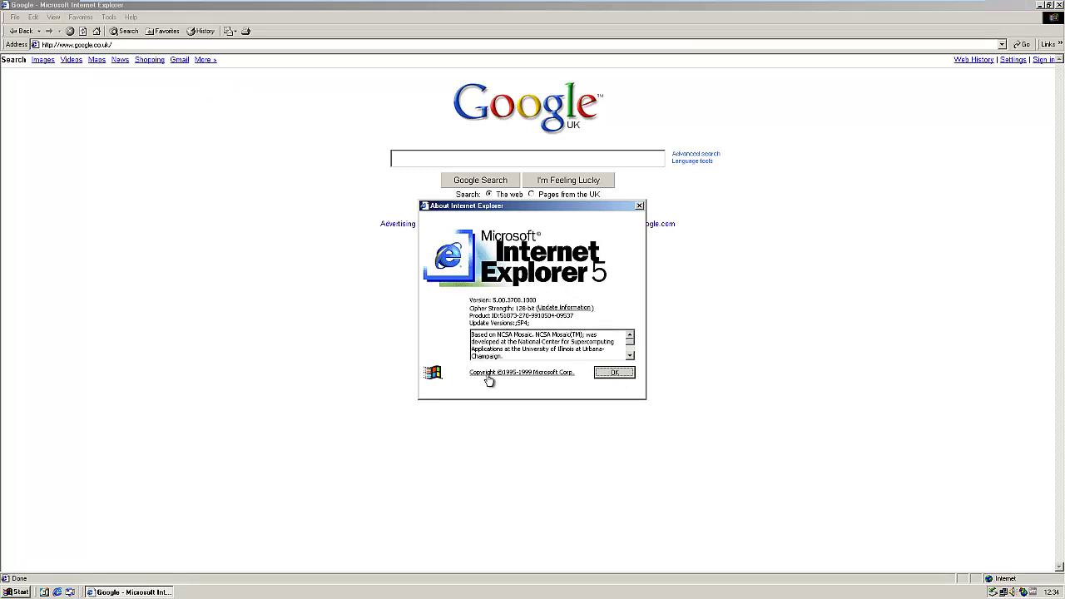
pyautogui.click(598, 374)
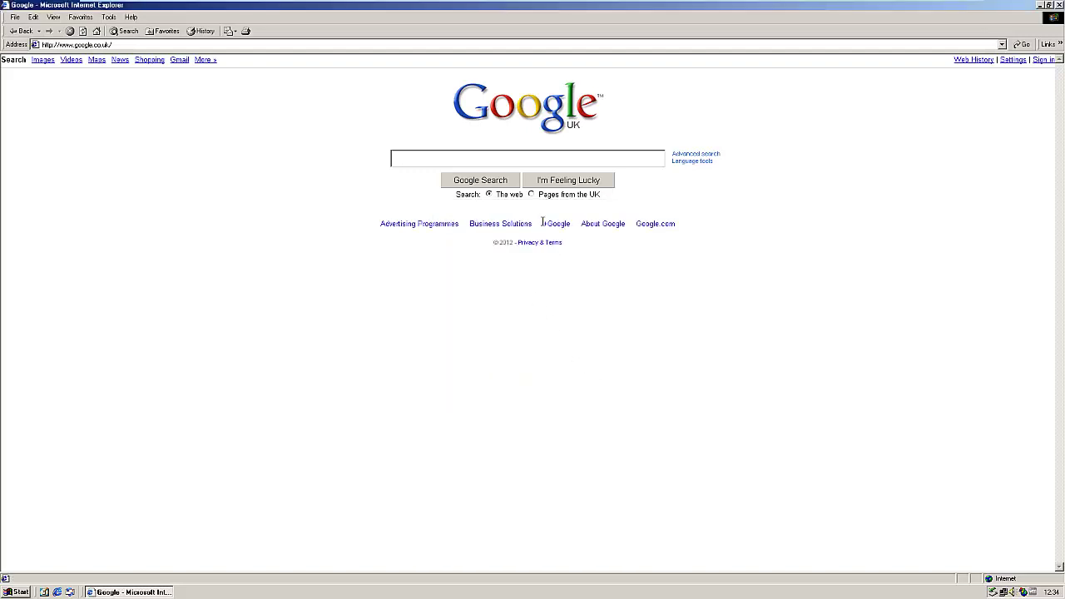
pyautogui.click(1011, 60)
pyautogui.click(23, 32)
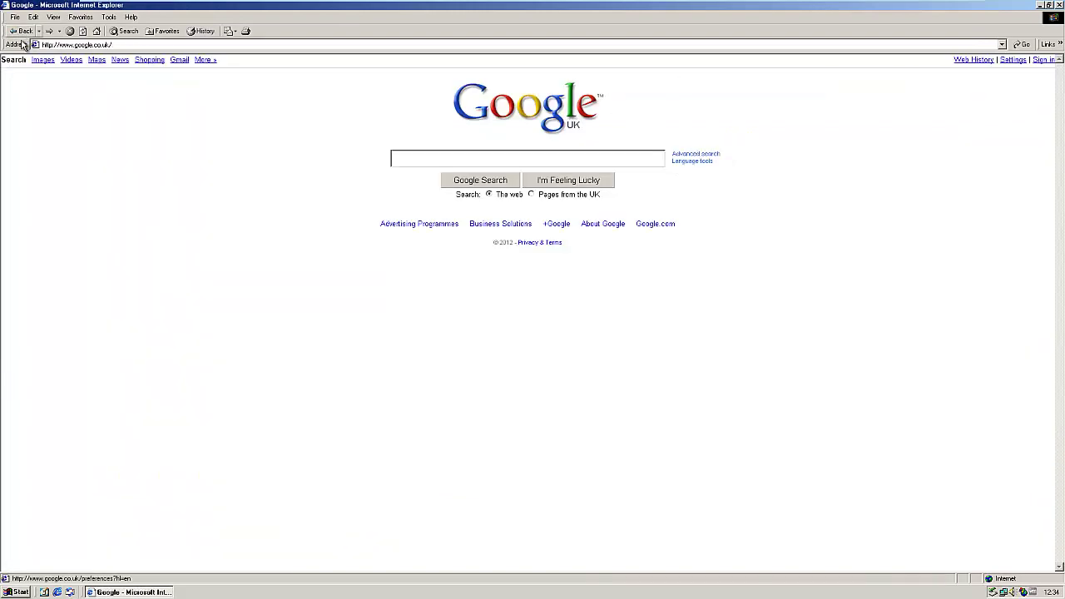
pyautogui.click(1059, 5)
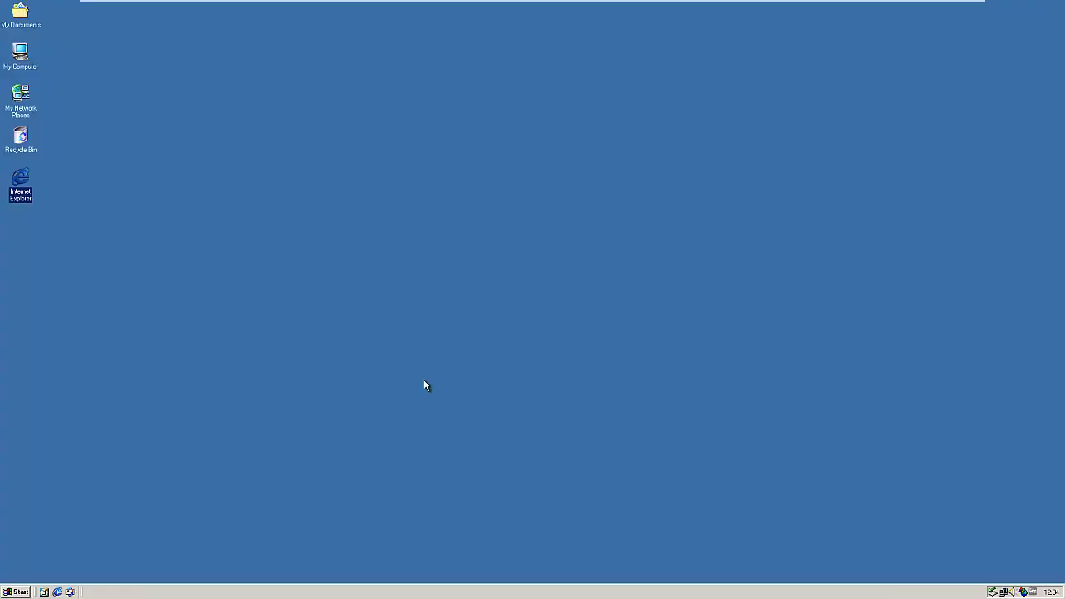
# - Open Sounds and Multimedia from the Control Panel
pyautogui.click(10, 591)
pyautogui.moveTo(79, 504)
pyautogui.click(172, 497)
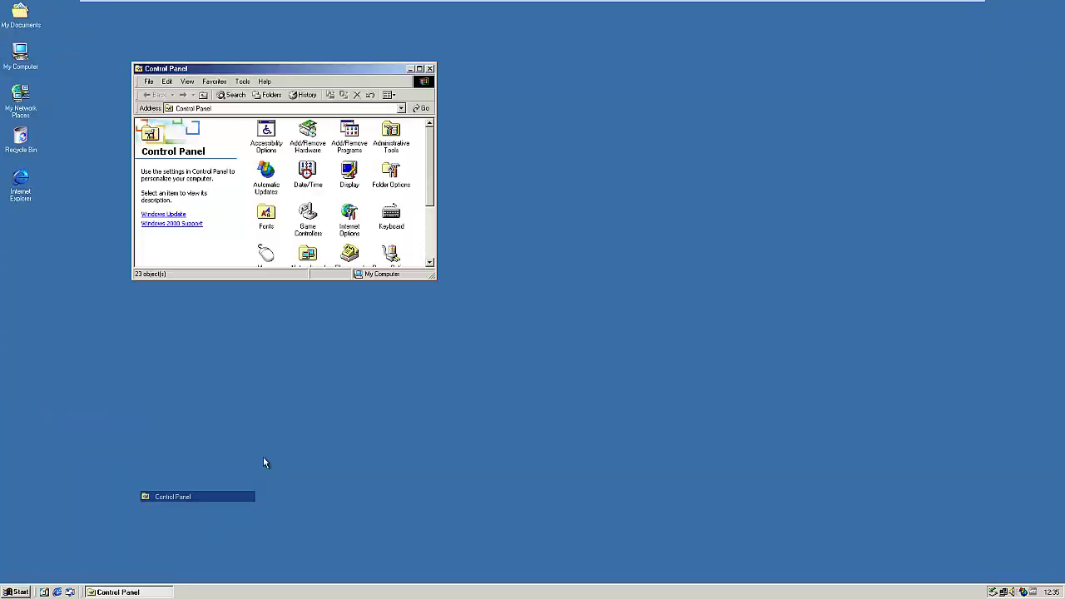
pyautogui.scroll(-3, 337, 213)
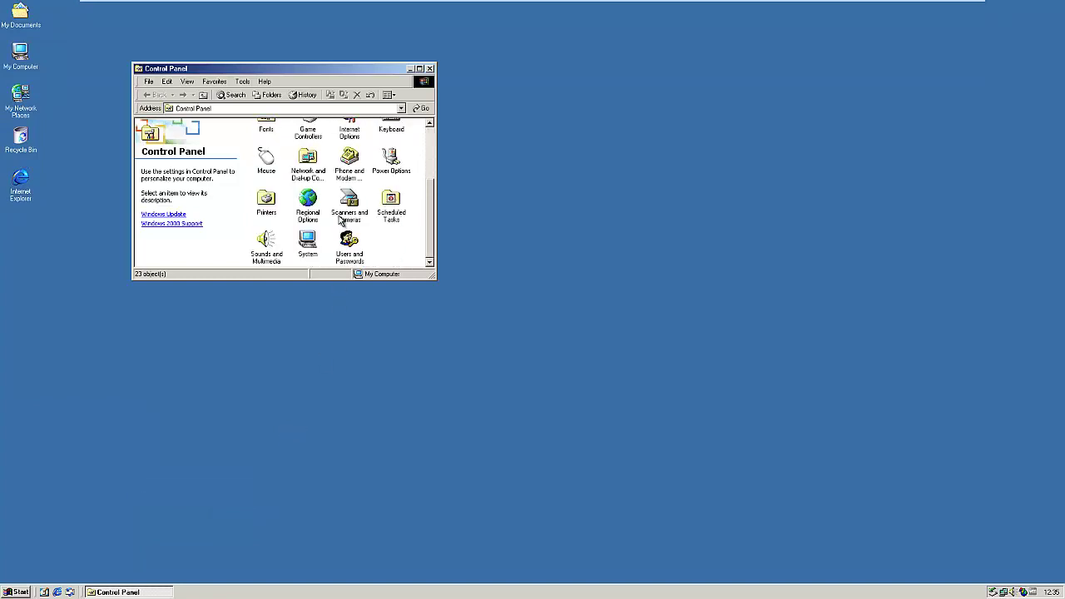
pyautogui.doubleClick(269, 242)
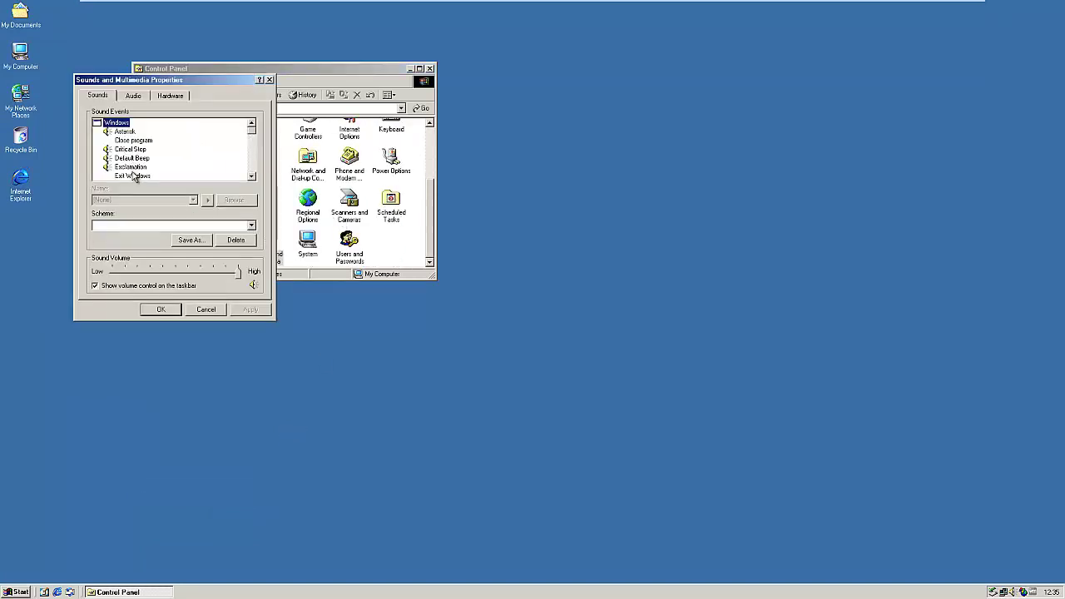
# - Preview the Asterisk, Critical Stop and Exclamation event sounds
pyautogui.click(251, 176)
pyautogui.click(252, 177)
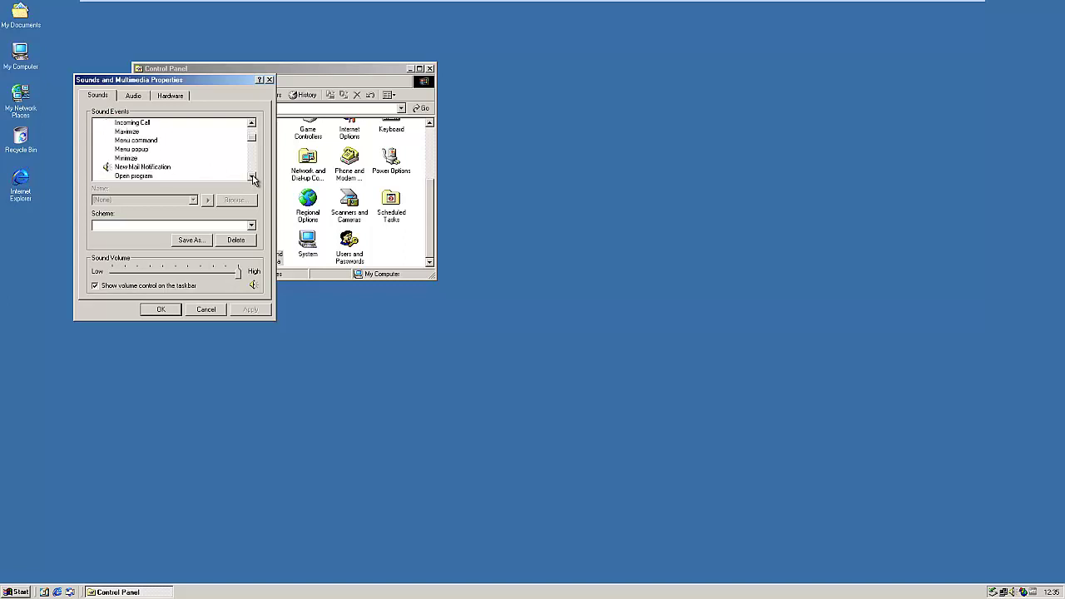
pyautogui.click(252, 177)
pyautogui.click(252, 178)
pyautogui.click(252, 177)
pyautogui.click(252, 177)
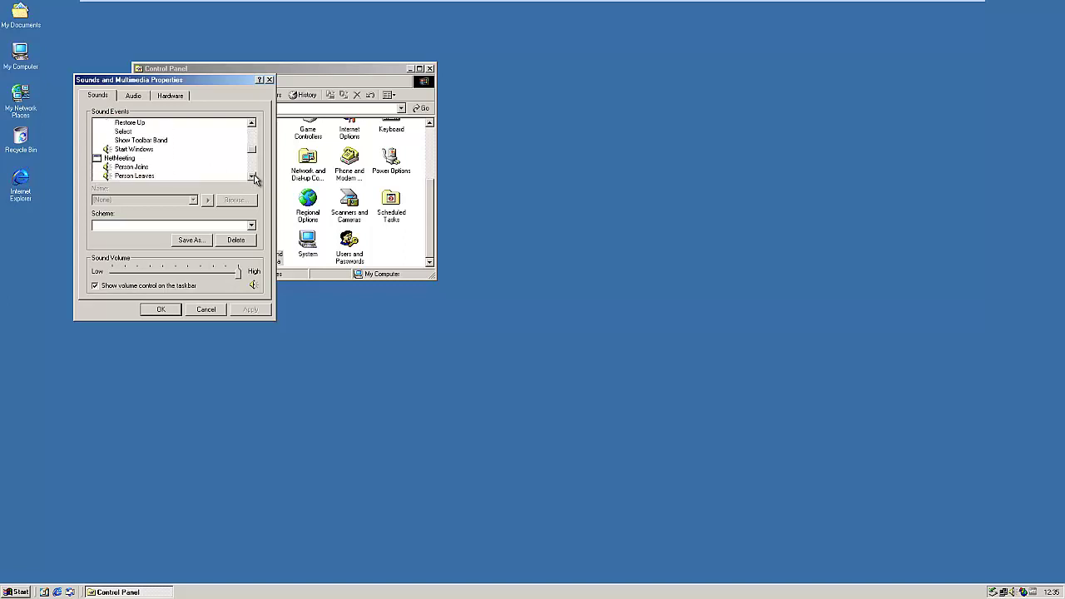
pyautogui.moveTo(251, 149); pyautogui.dragTo(212, 141)
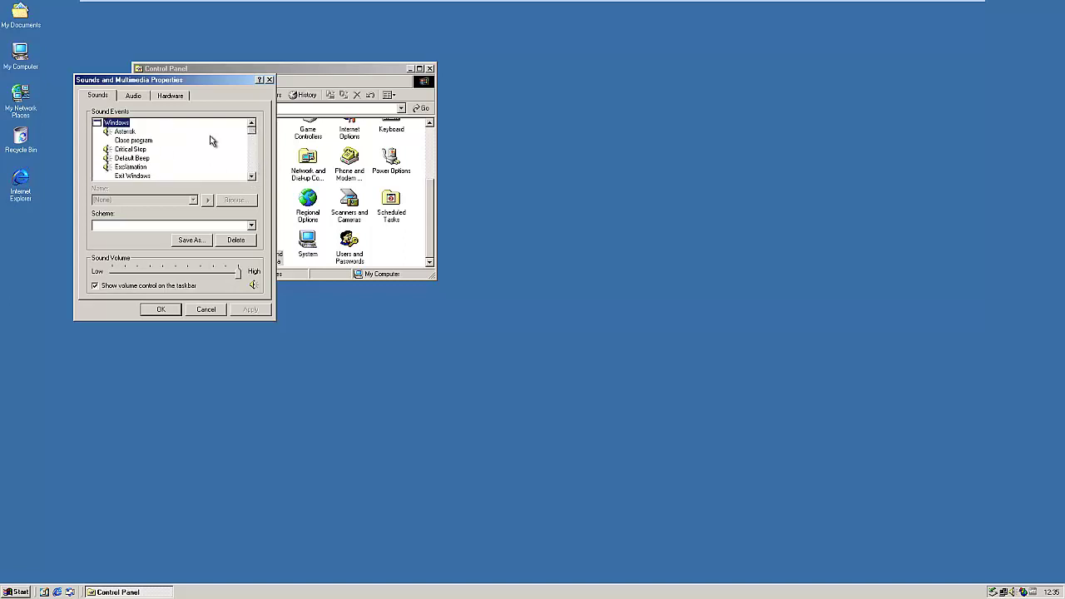
pyautogui.click(127, 131)
pyautogui.click(206, 201)
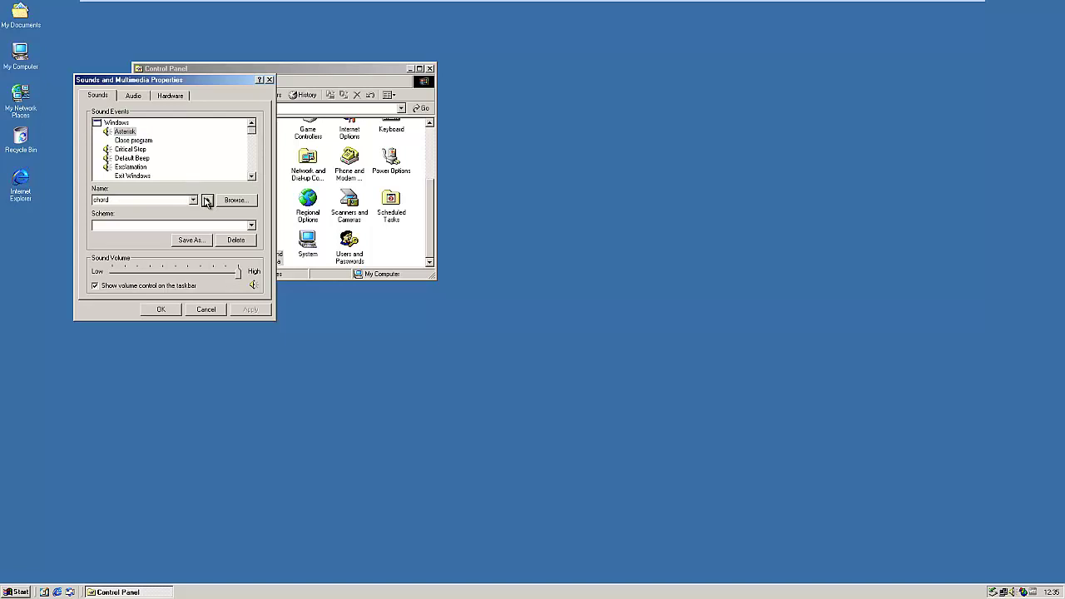
pyautogui.click(133, 149)
pyautogui.click(207, 200)
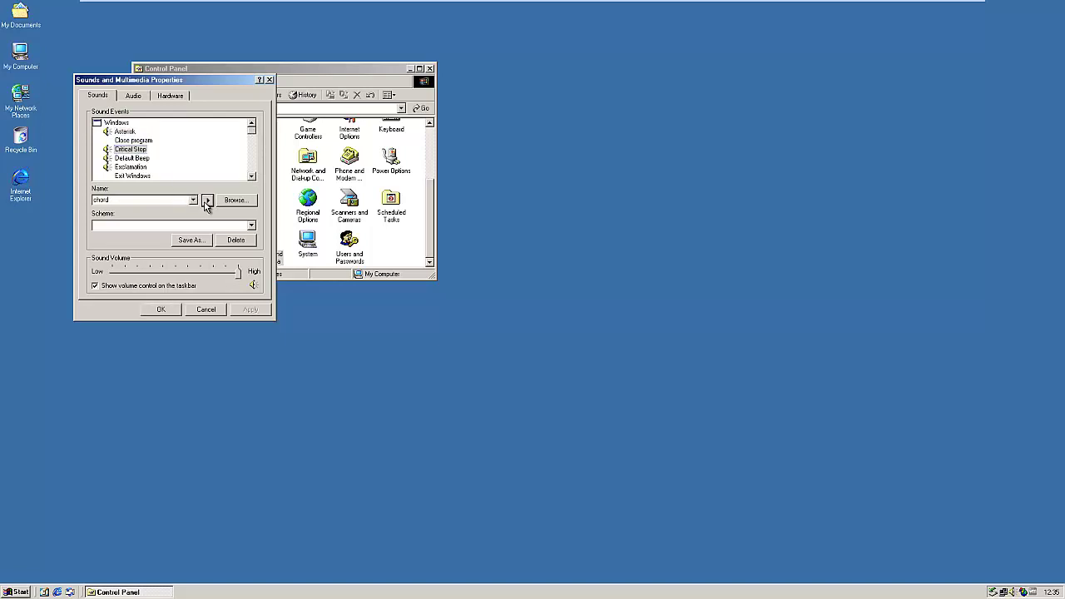
pyautogui.click(136, 167)
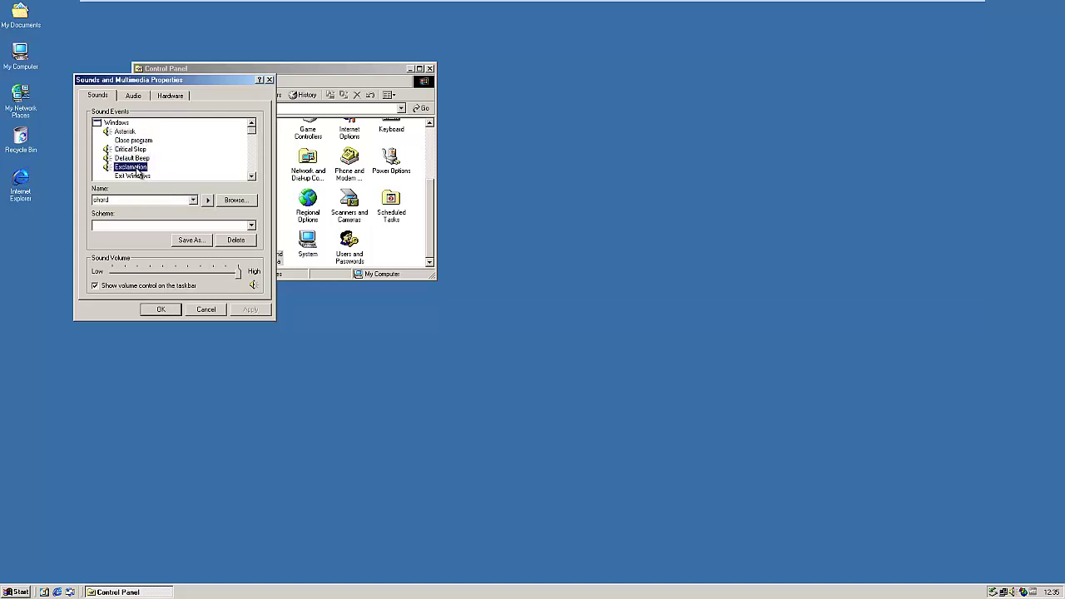
pyautogui.click(207, 200)
# - Preview the Question and Low Battery Alarm sounds, select Critical Battery Alarm, and close with OK
pyautogui.click(251, 176)
pyautogui.click(250, 176)
pyautogui.click(251, 176)
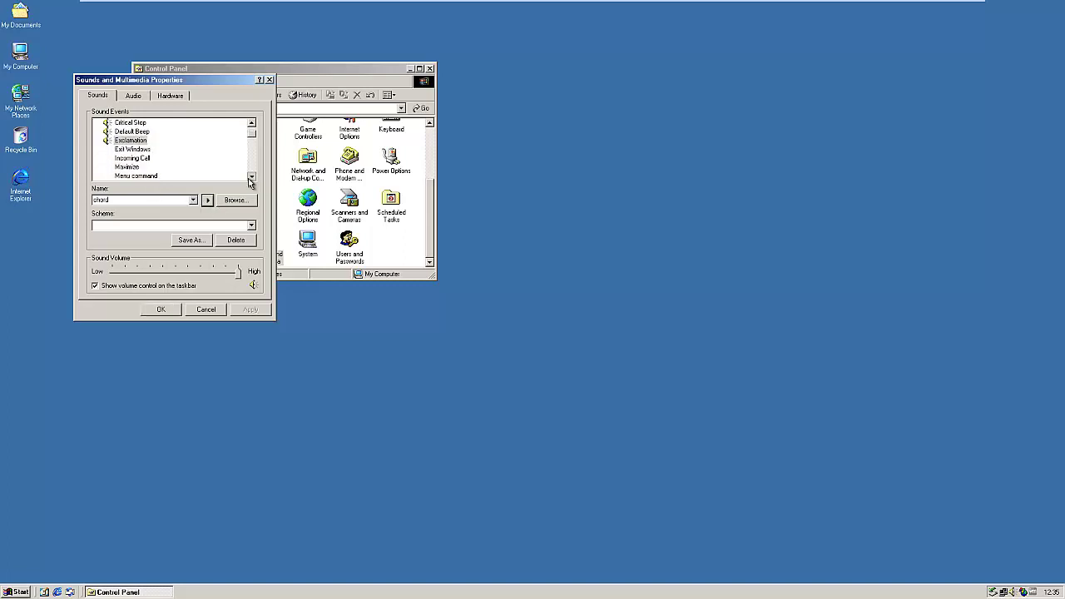
pyautogui.click(251, 177)
pyautogui.click(250, 177)
pyautogui.click(250, 178)
pyautogui.click(250, 177)
pyautogui.click(250, 177)
pyautogui.click(129, 150)
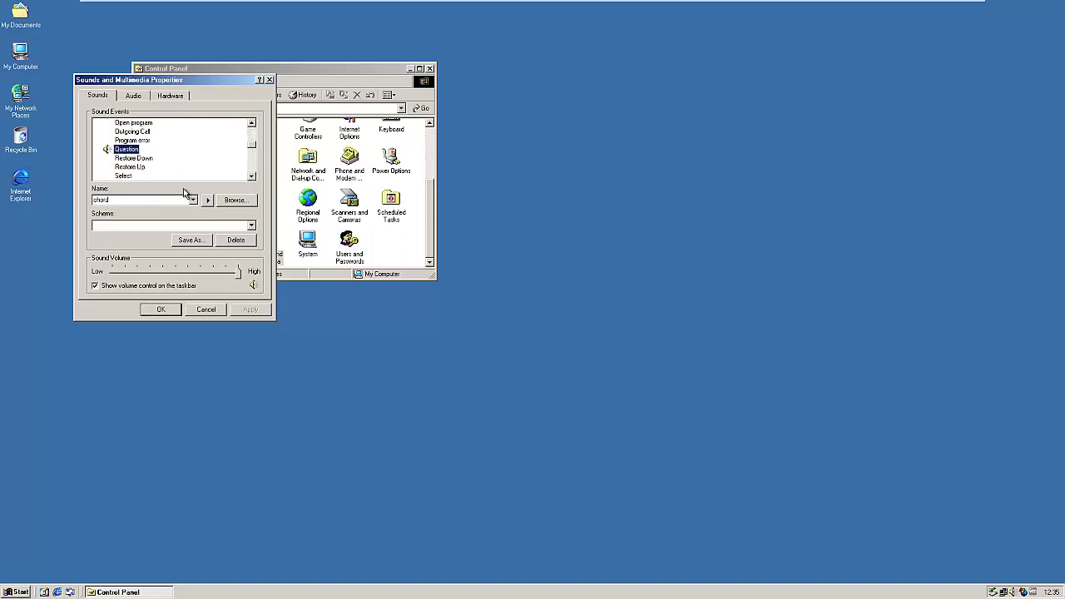
pyautogui.click(207, 201)
pyautogui.click(252, 178)
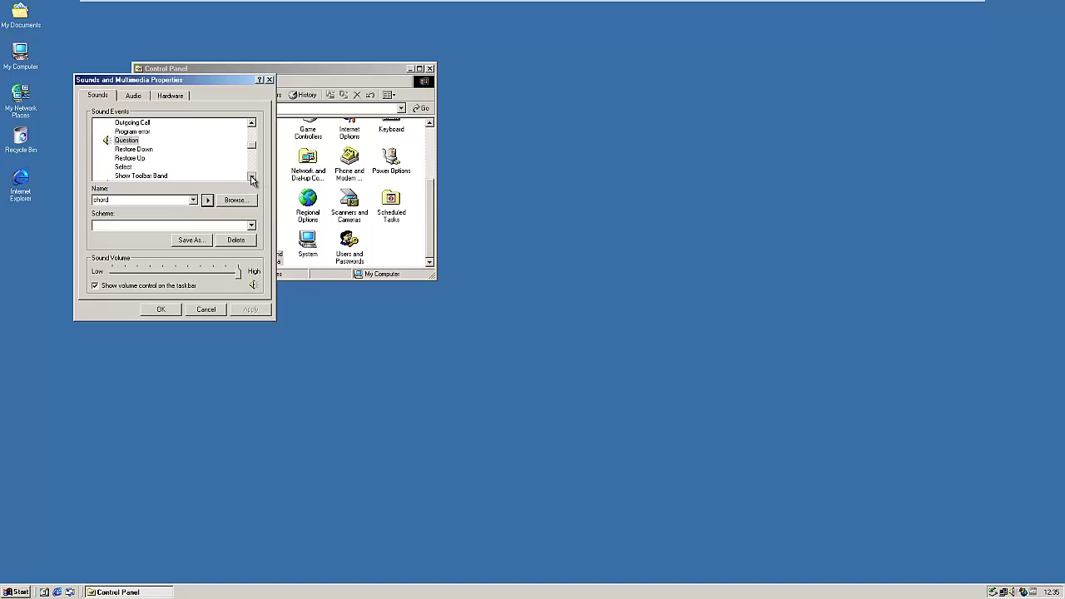
pyautogui.doubleClick(251, 177)
pyautogui.doubleClick(252, 177)
pyautogui.click(251, 177)
pyautogui.click(252, 177)
pyautogui.click(252, 177)
pyautogui.doubleClick(252, 177)
pyautogui.doubleClick(252, 177)
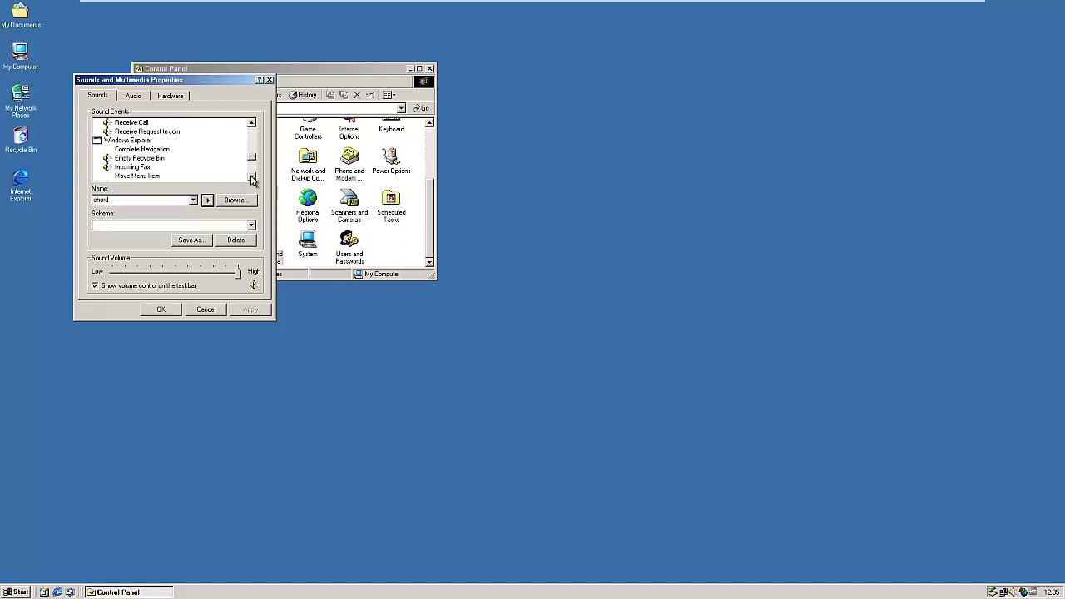
pyautogui.doubleClick(251, 177)
pyautogui.doubleClick(252, 177)
pyautogui.doubleClick(252, 177)
pyautogui.doubleClick(251, 178)
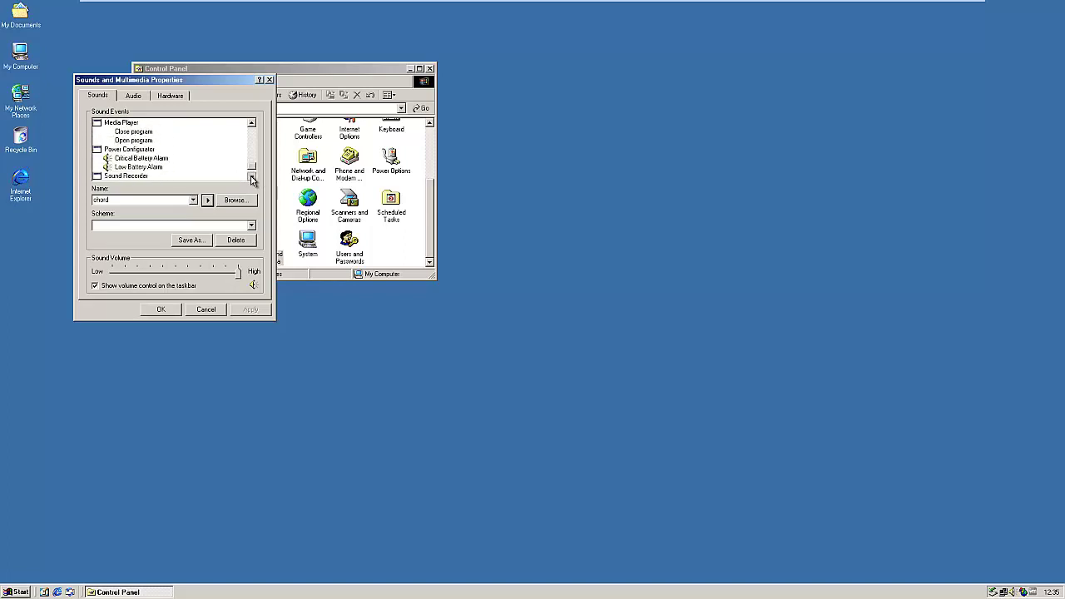
pyautogui.click(252, 178)
pyautogui.click(158, 159)
pyautogui.click(206, 200)
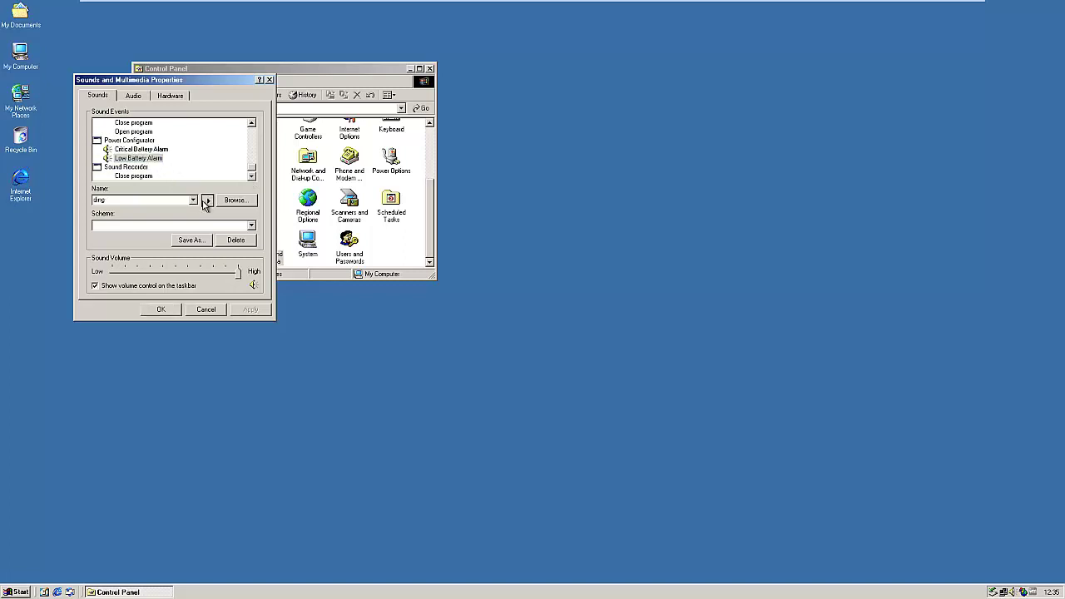
pyautogui.click(154, 150)
pyautogui.click(252, 177)
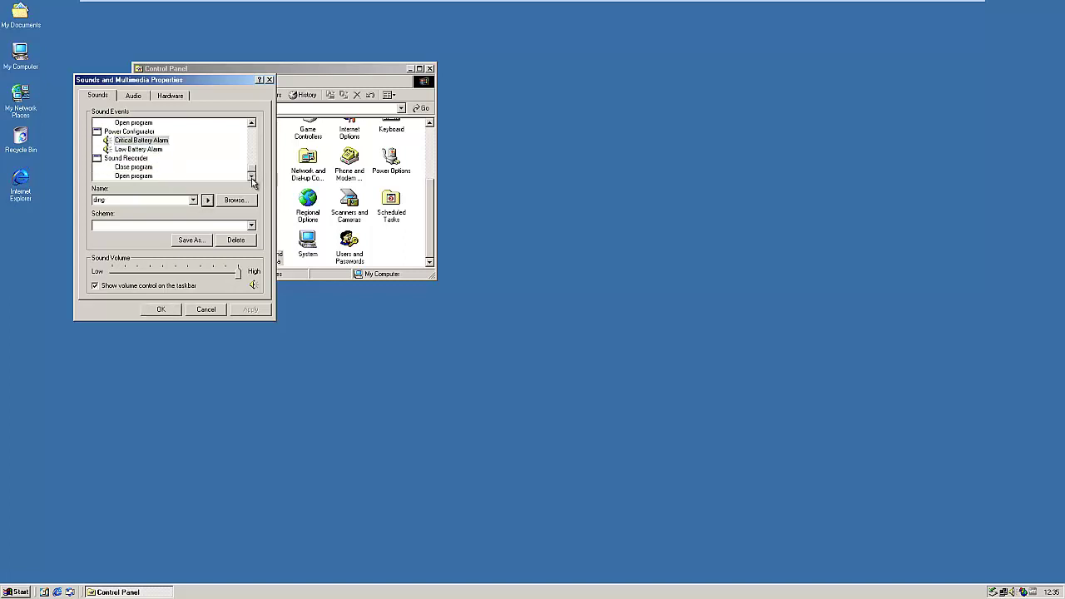
pyautogui.click(160, 309)
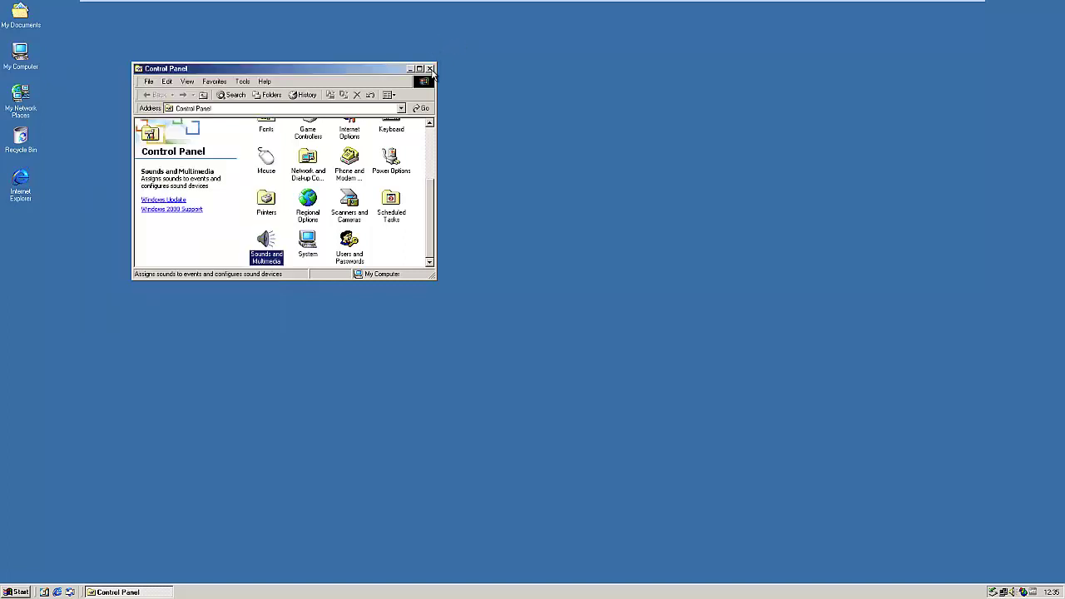
# - Open the Local Area Connection's TCP/IP properties from Network and Dial-up Connections
pyautogui.doubleClick(308, 158)
pyautogui.doubleClick(322, 68)
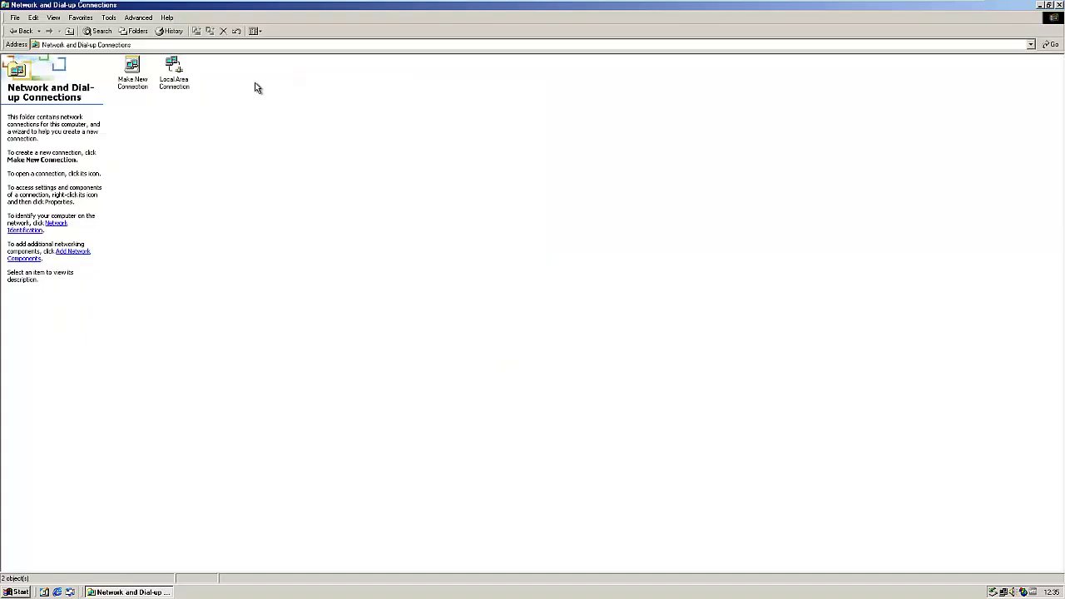
pyautogui.click(174, 67)
pyautogui.rightClick(174, 66)
pyautogui.click(195, 136)
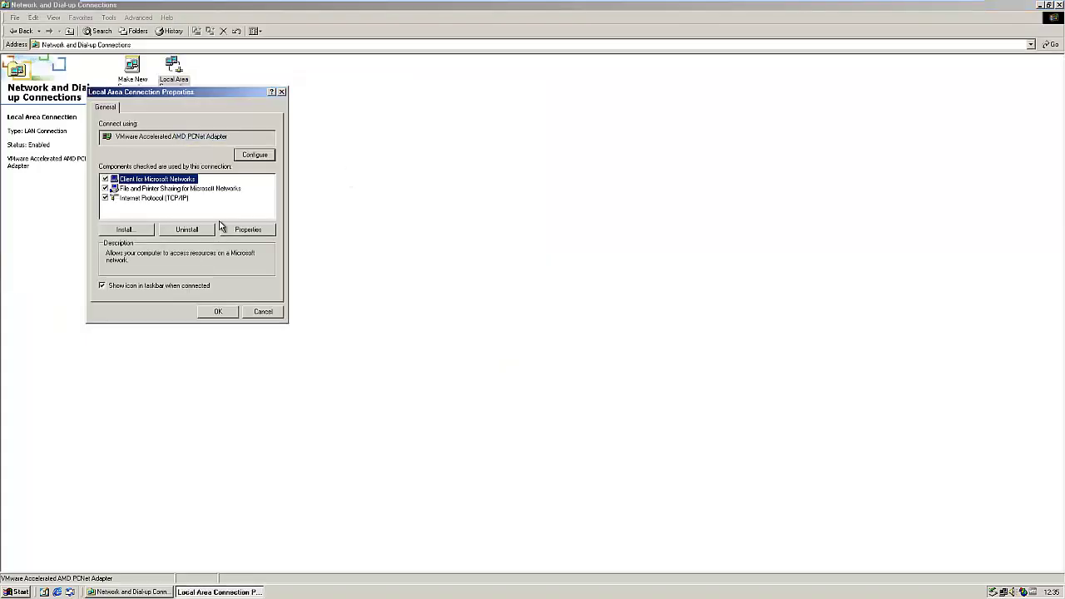
pyautogui.doubleClick(131, 198)
# - Close the TCP/IP and connection properties dialogs and the network connections window
pyautogui.click(319, 124)
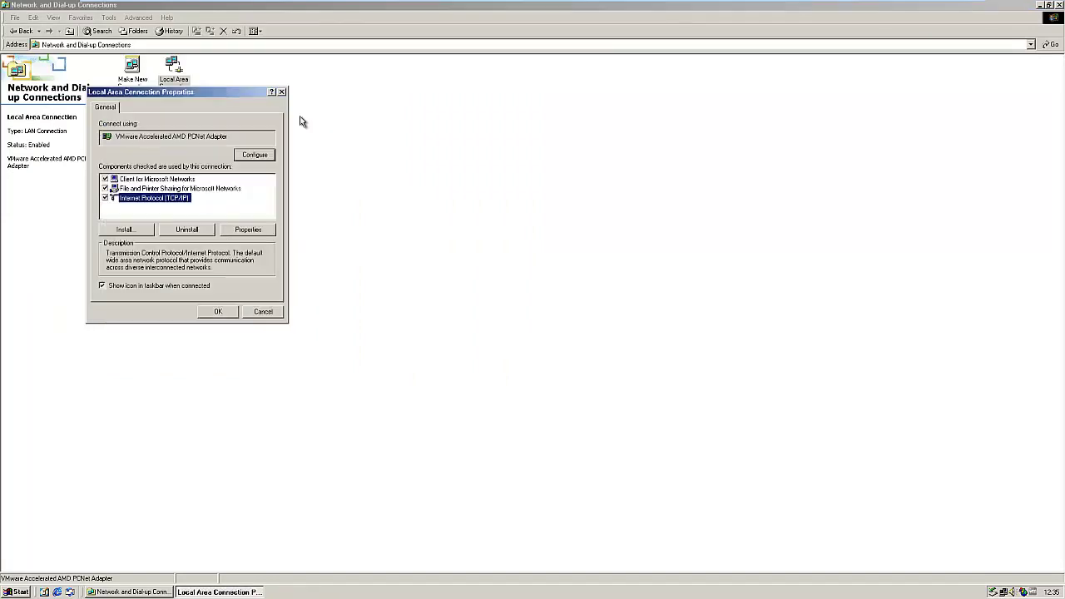
pyautogui.click(281, 93)
pyautogui.click(208, 75)
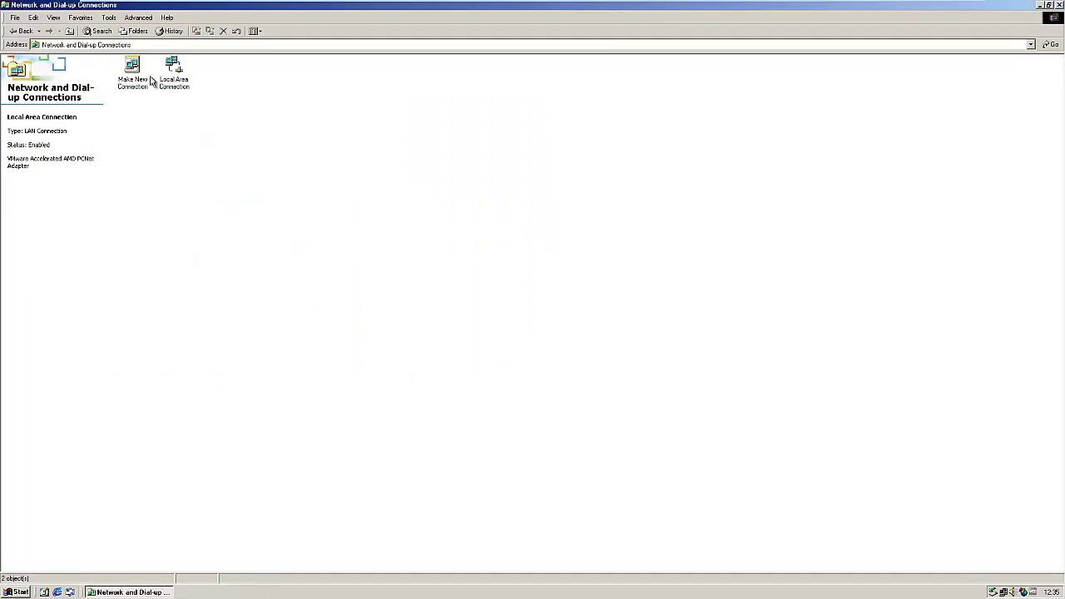
pyautogui.click(1058, 5)
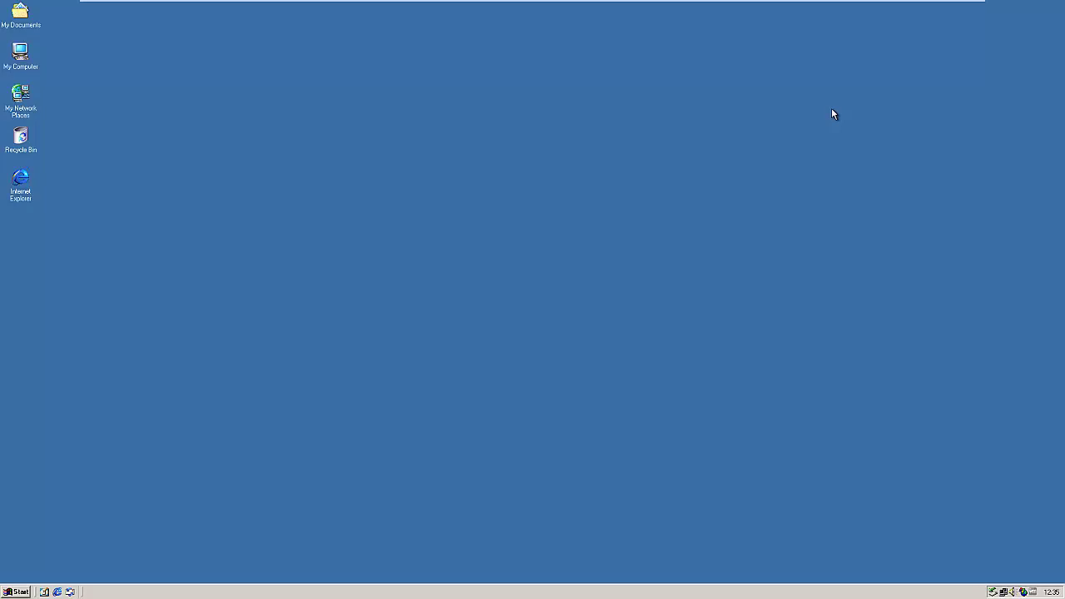
# - View the Advanced options of the Taskbar and Start Menu settings from the Start menu
pyautogui.click(17, 592)
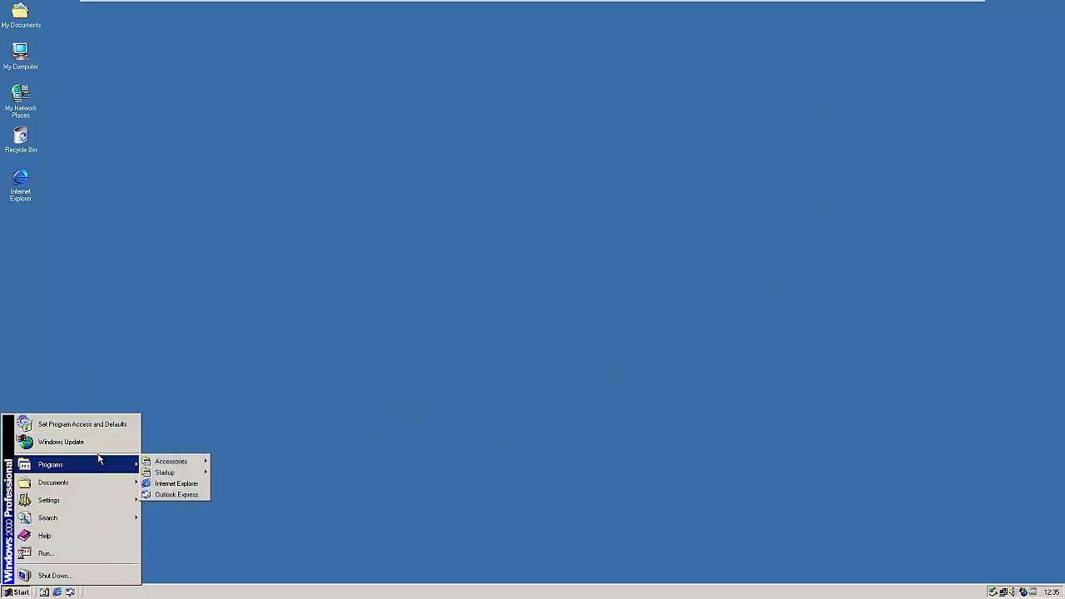
pyautogui.click(118, 354)
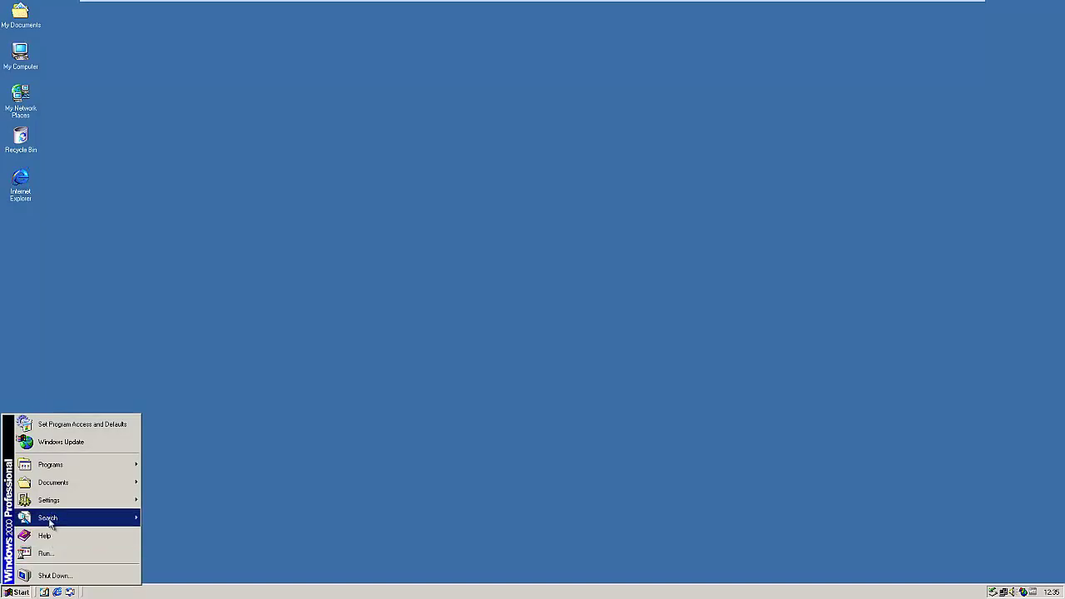
pyautogui.moveTo(59, 501)
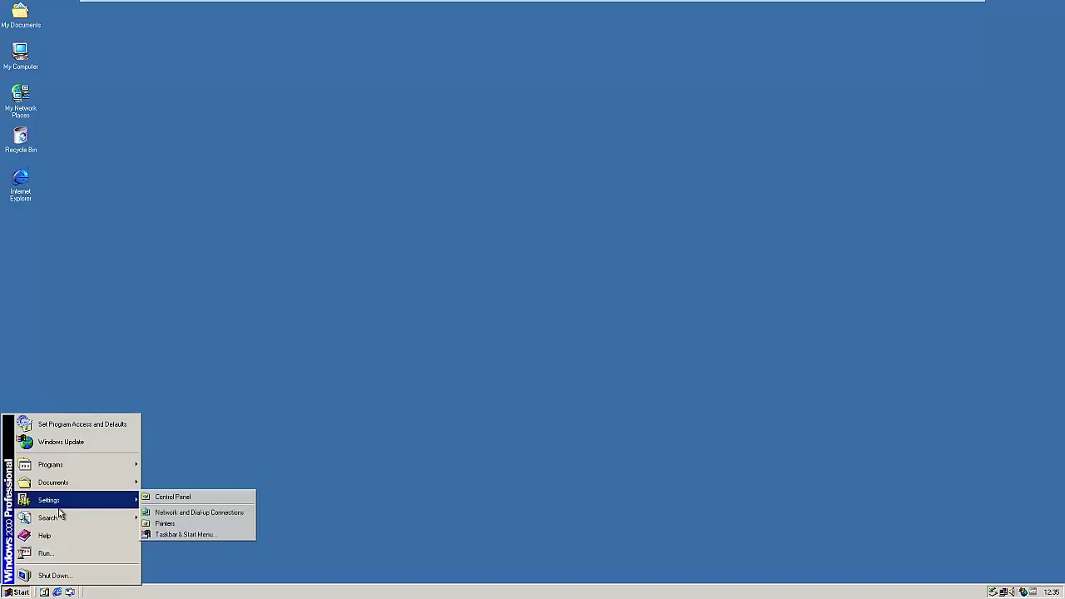
pyautogui.click(192, 535)
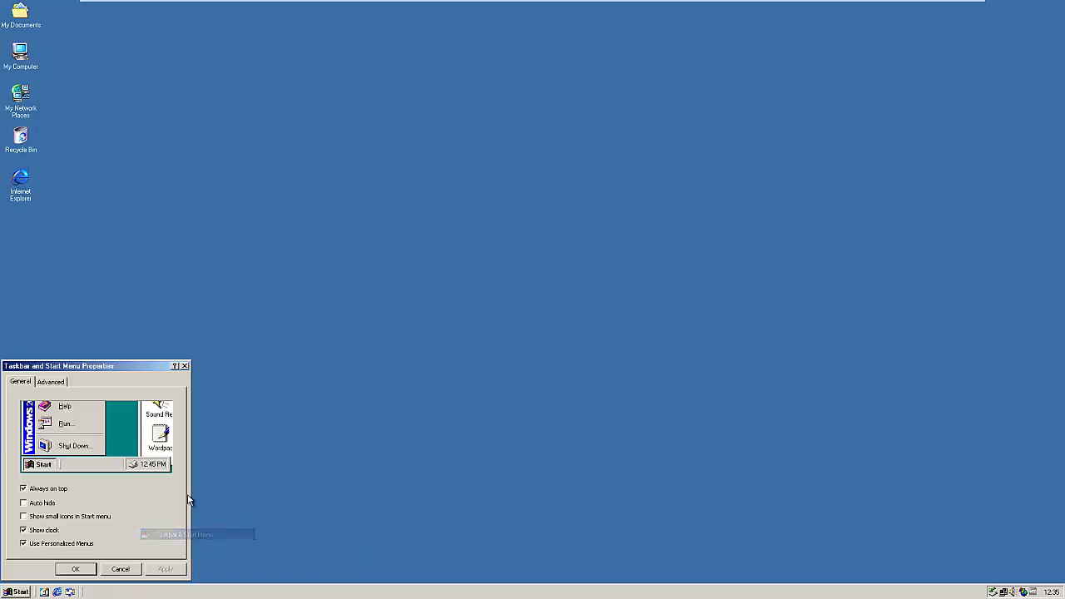
pyautogui.click(50, 381)
# - Close the taskbar settings and open Display Properties from the desktop's right-click menu
pyautogui.click(185, 366)
pyautogui.rightClick(188, 366)
pyautogui.click(204, 455)
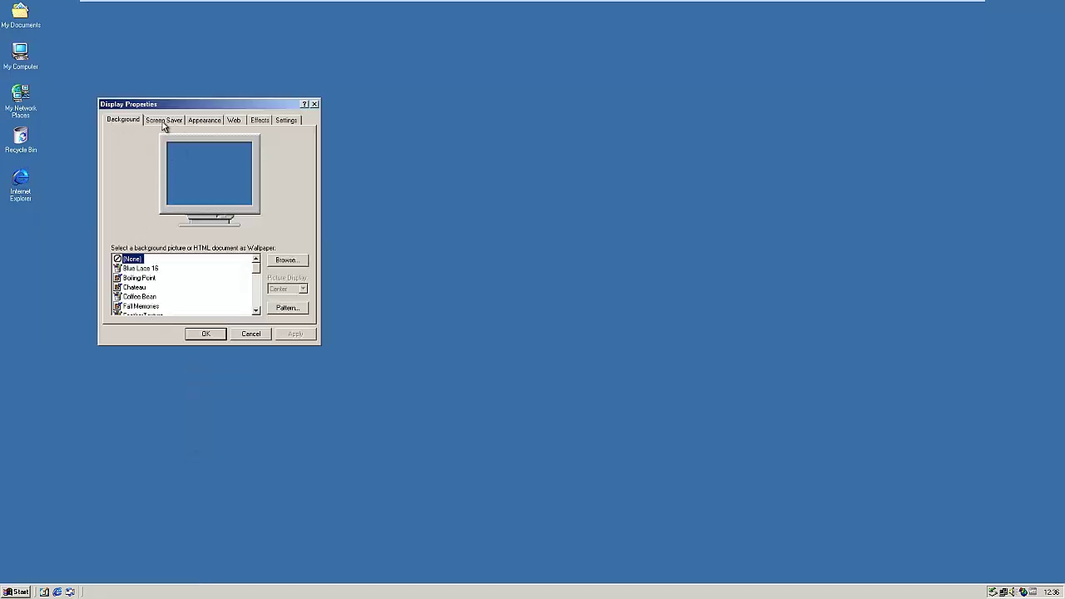
# - Review the Screen Saver and Appearance tabs, keeping the Windows Standard colour scheme
pyautogui.click(164, 123)
pyautogui.click(125, 123)
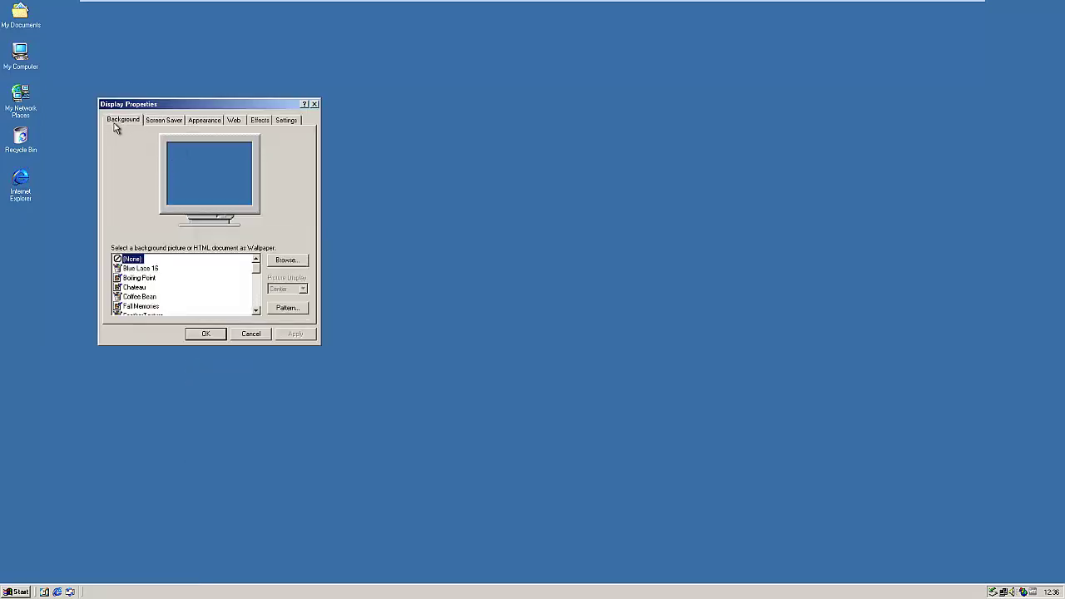
pyautogui.click(166, 124)
pyautogui.click(206, 123)
pyautogui.click(161, 258)
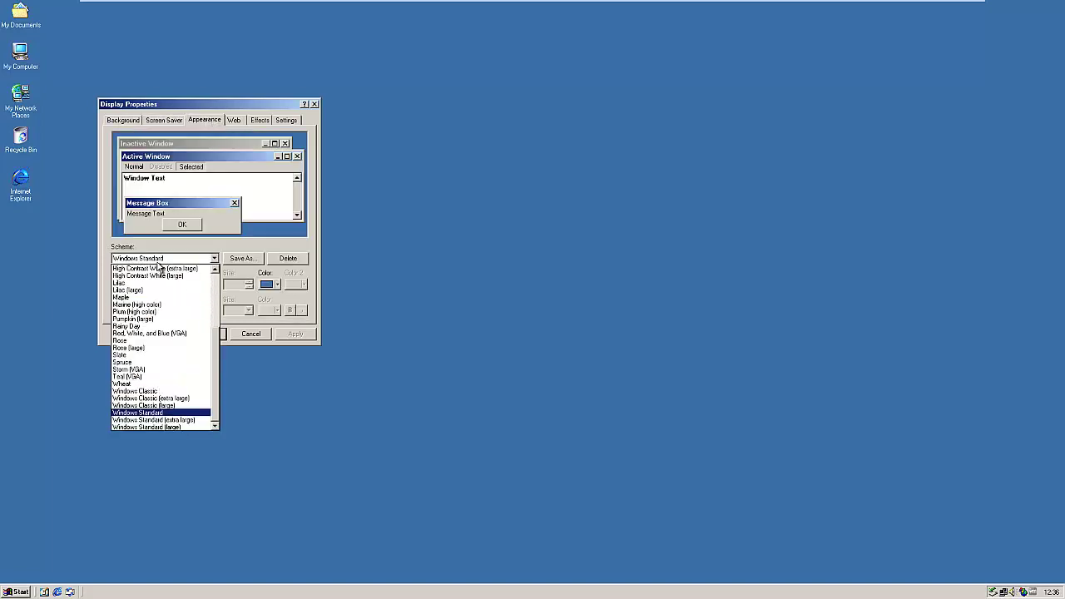
pyautogui.click(158, 261)
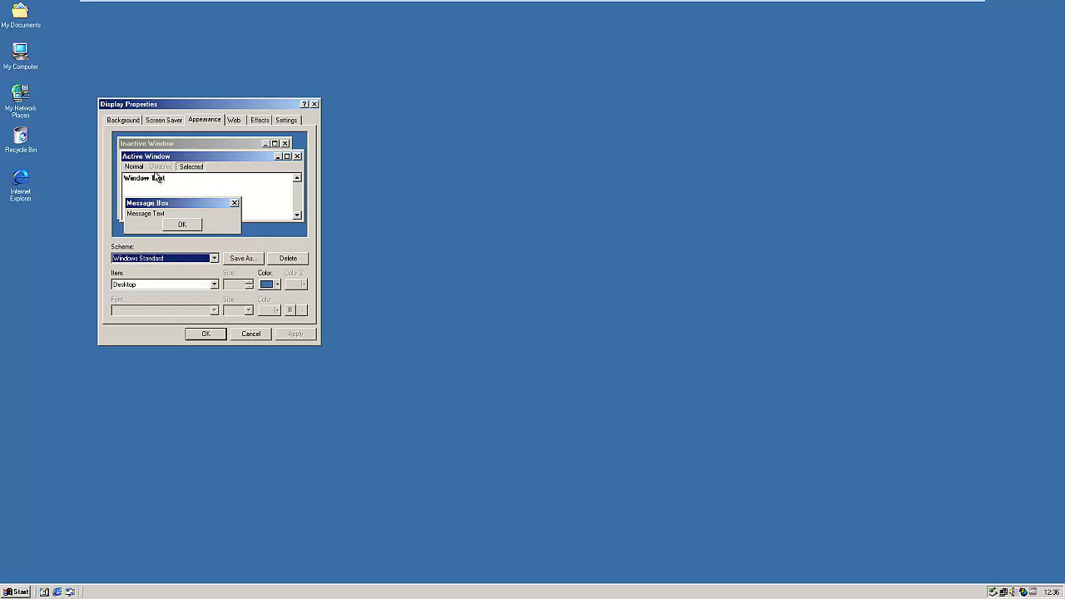
# - Look over the Web, Effects and Settings tabs, close Display Properties, and return to the host desktop
pyautogui.click(233, 121)
pyautogui.click(255, 123)
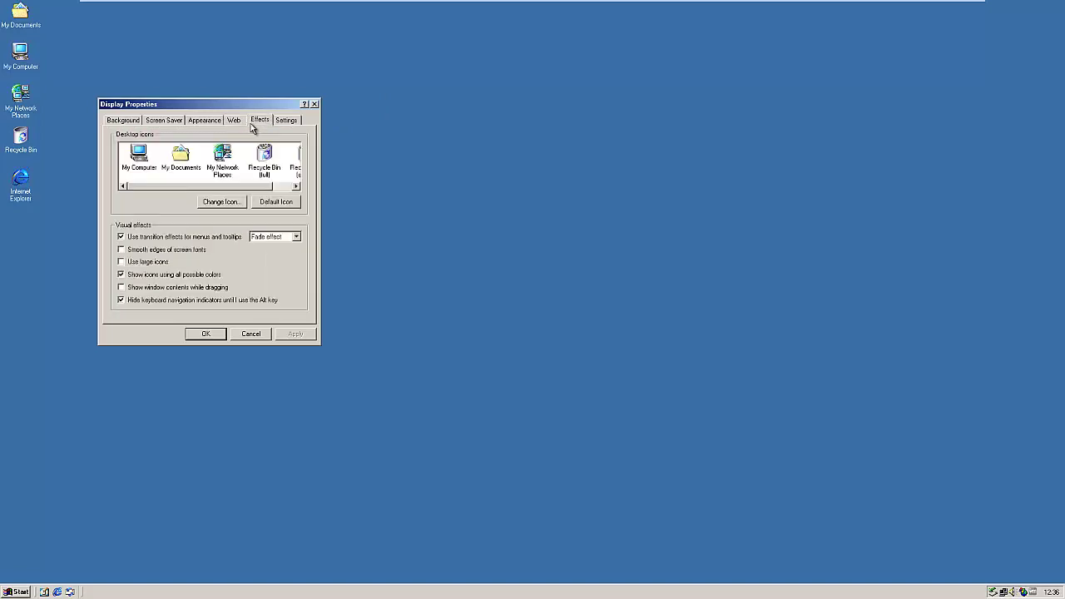
pyautogui.click(278, 122)
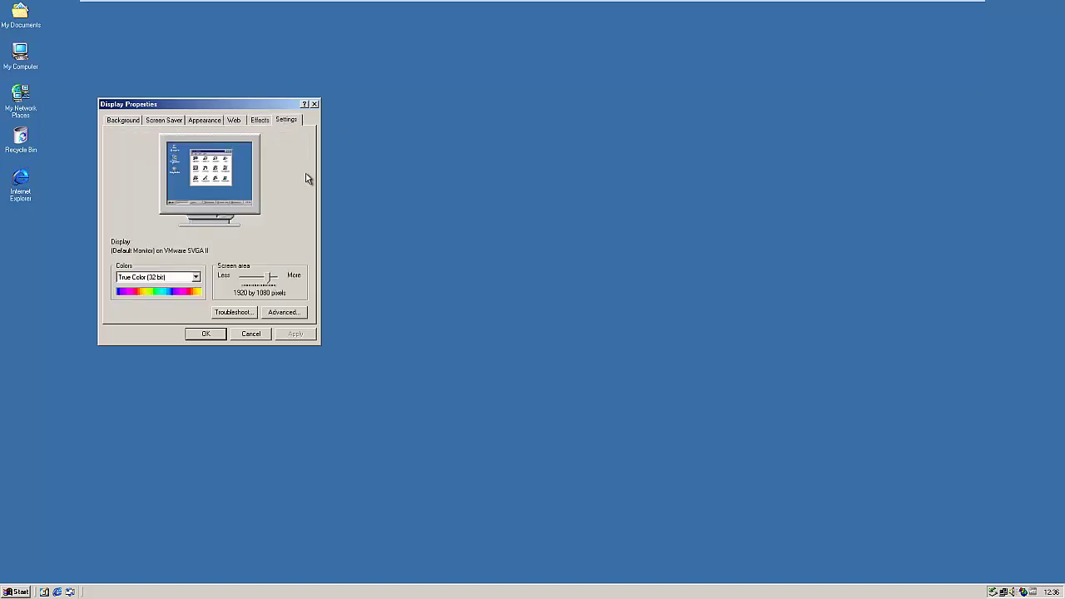
pyautogui.click(314, 105)
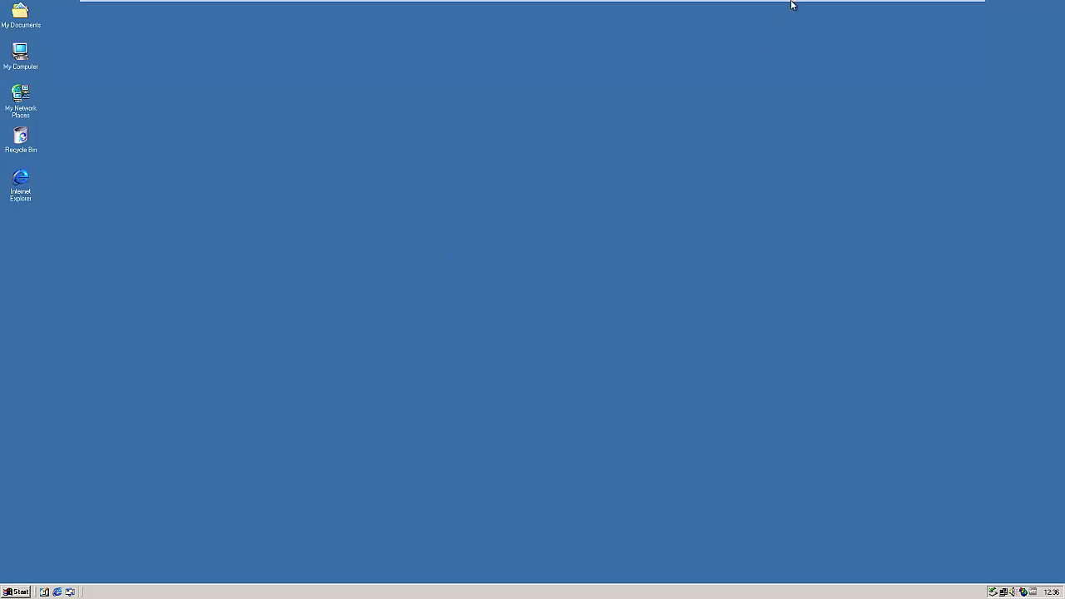
pyautogui.click(941, 6)
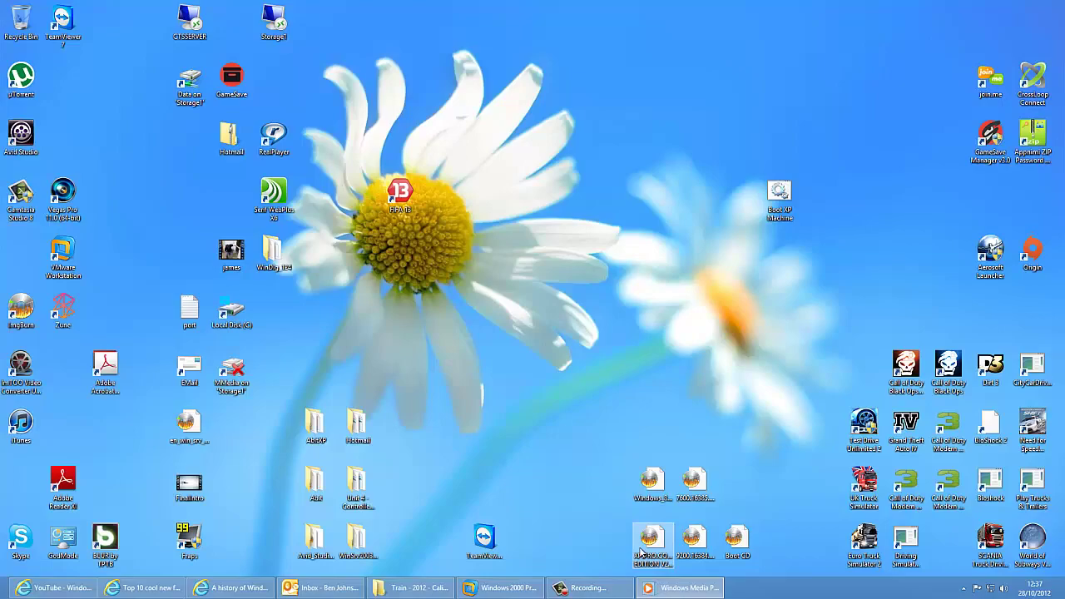
pyautogui.click(586, 587)
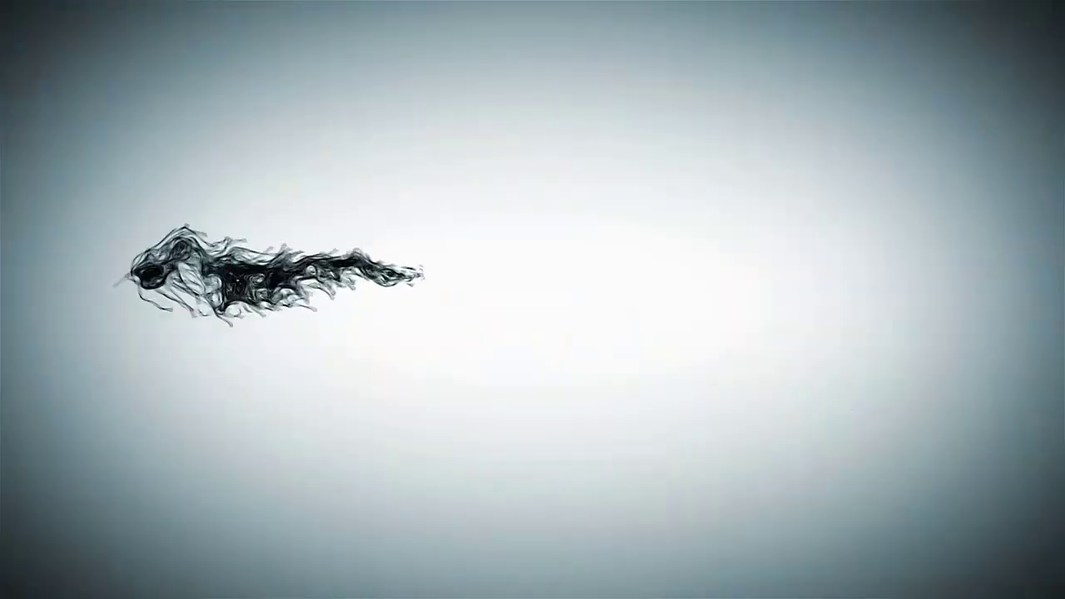